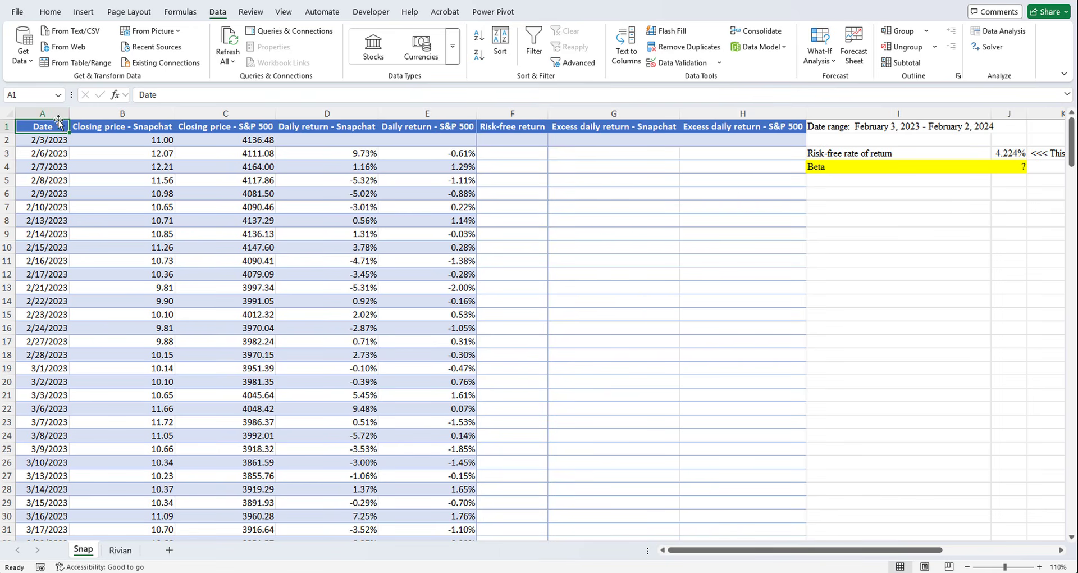
- Review the Snapchat and S&P 500 closing price columns and the date range covered by the data
left_click(91, 114)
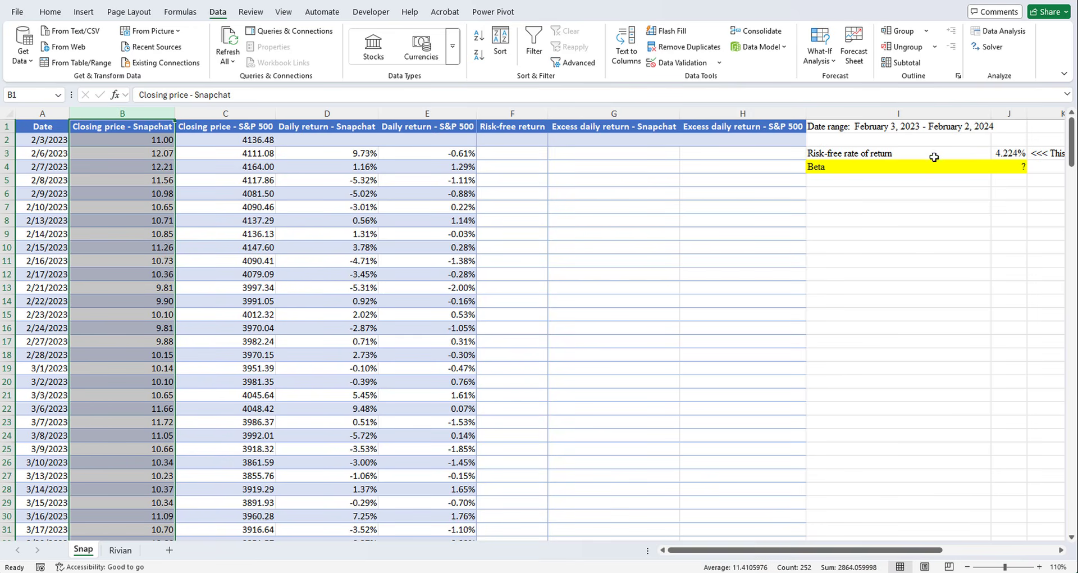
left_click(914, 128)
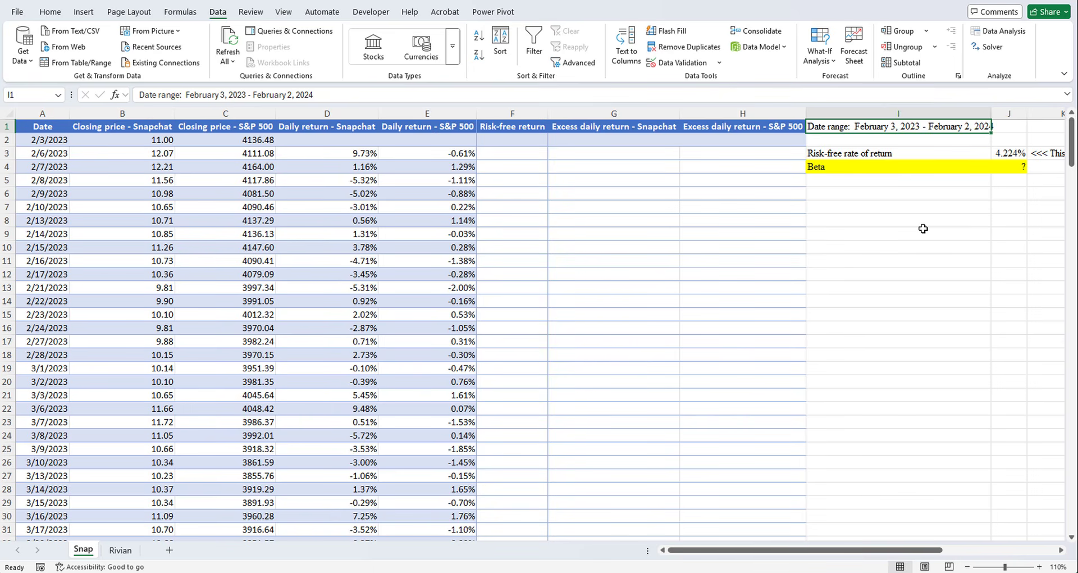
left_click(148, 112)
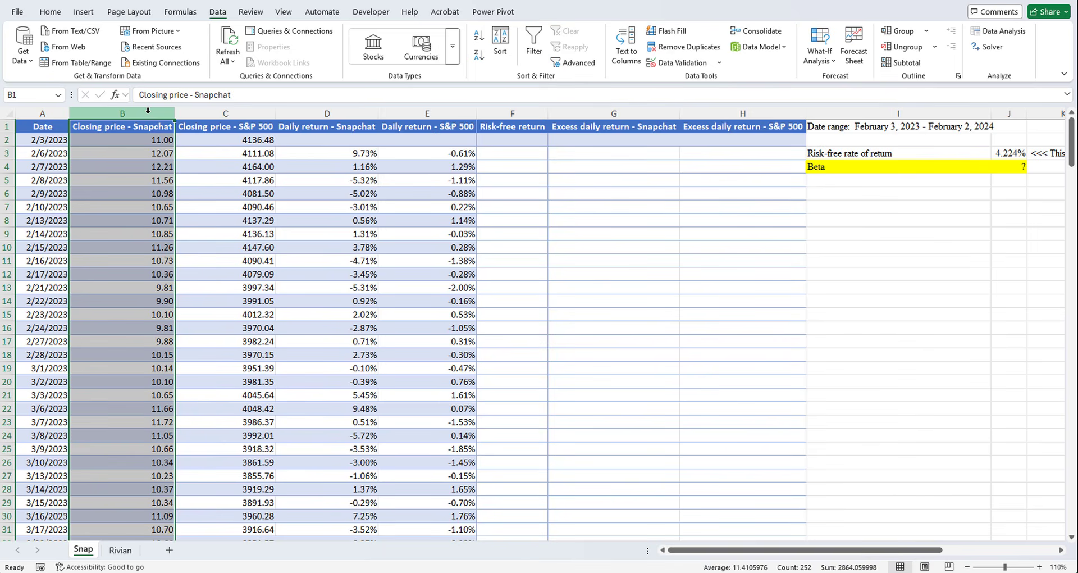
left_click(247, 113)
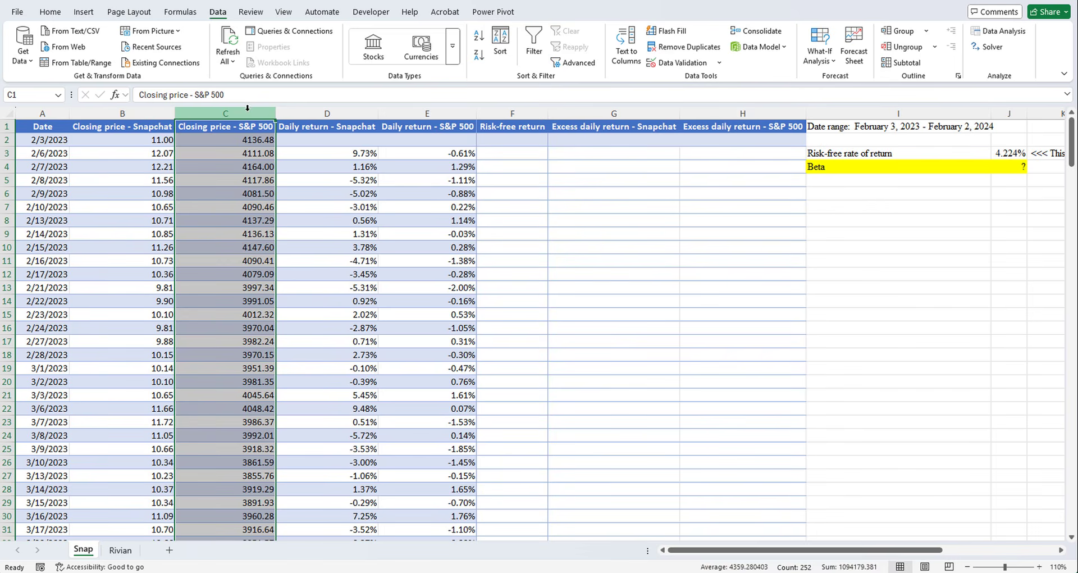
left_click(161, 114)
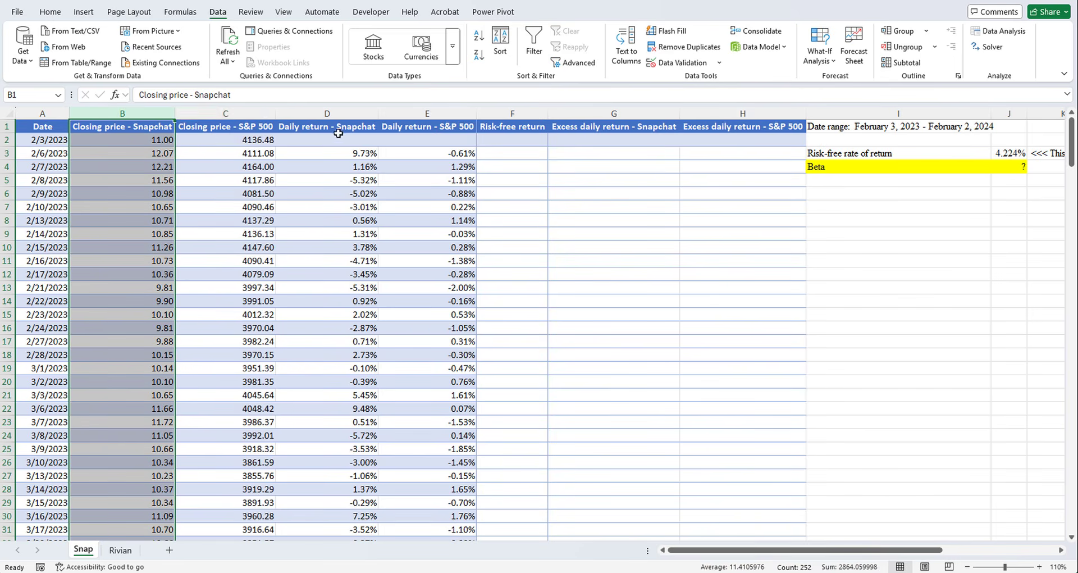
left_click(269, 115)
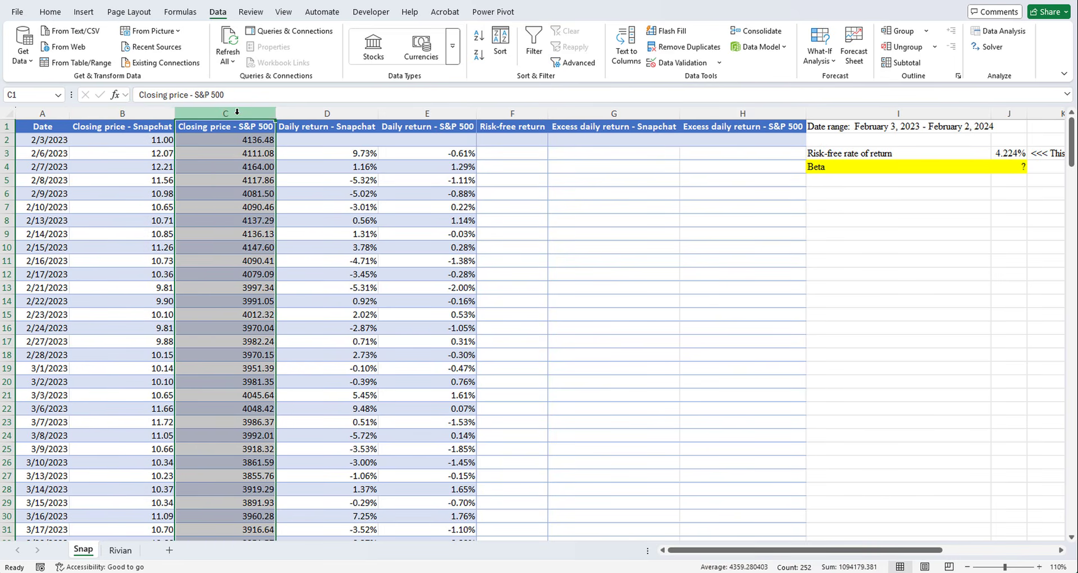
- Examine the daily return formulas for Snapchat and the S&P 500 and look over both daily return columns
left_click(345, 153)
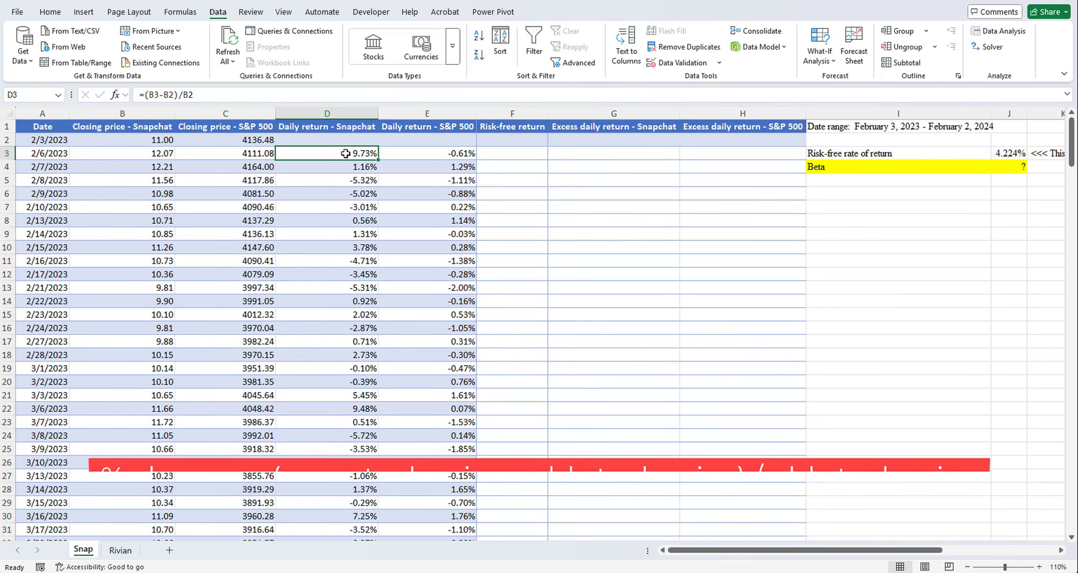
key("Down")
key("Down")
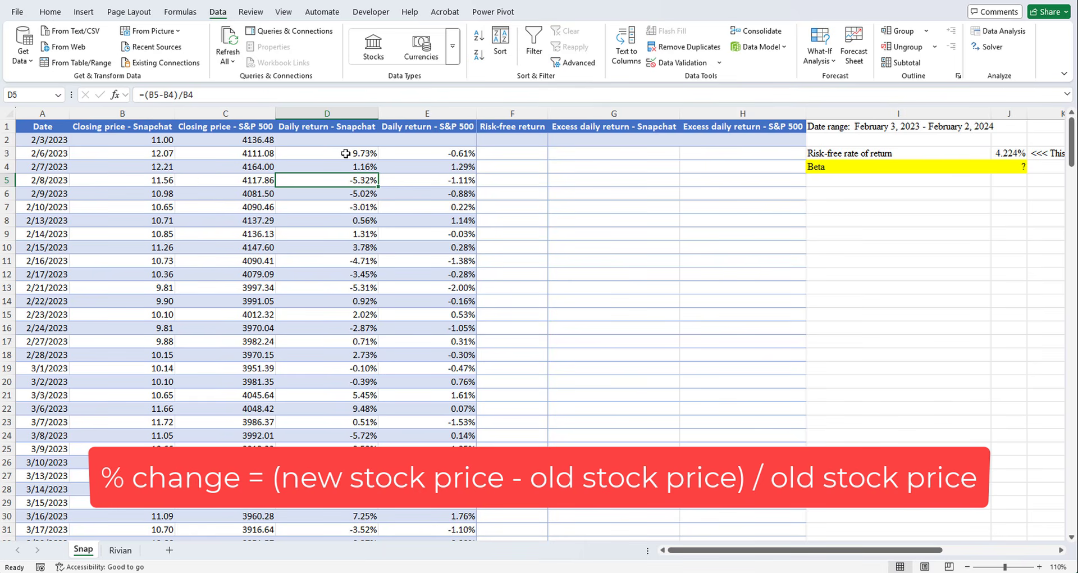
left_click(426, 152)
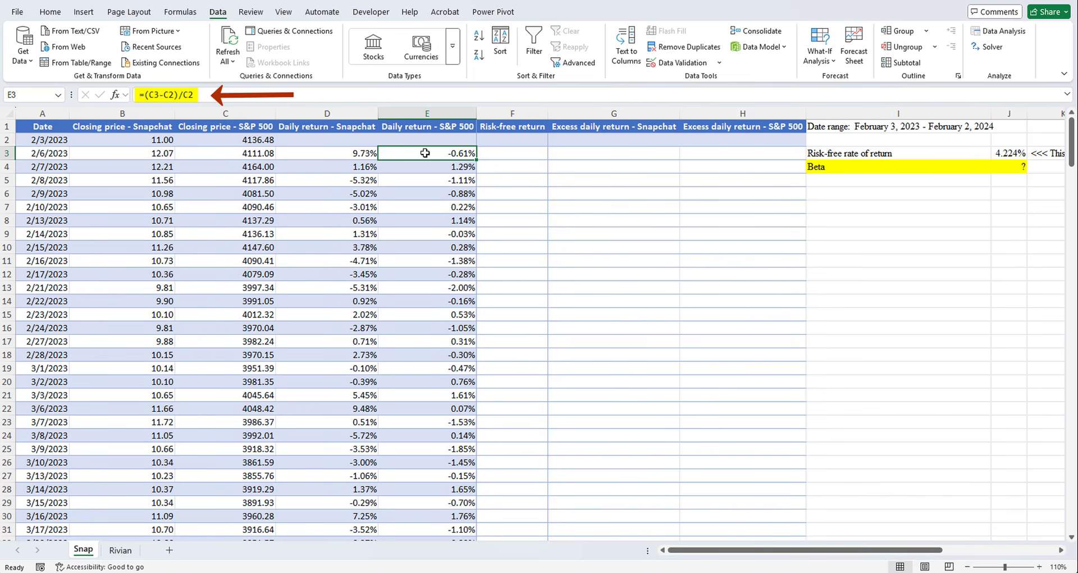
left_click(421, 125)
key("ctrl+shift+Down")
key("ctrl+shift+Down")
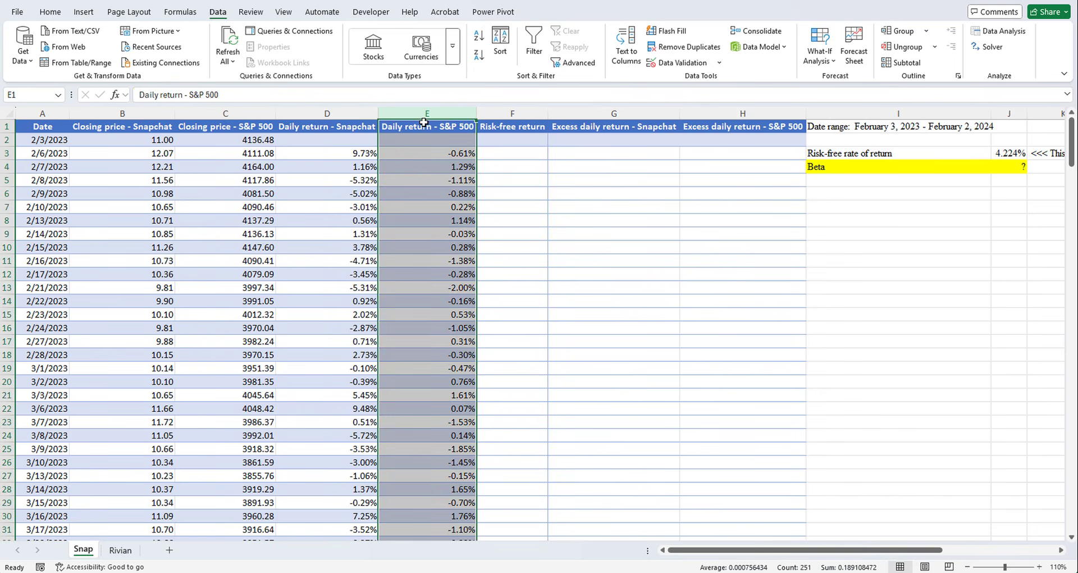
left_click(358, 115)
key("ctrl+shift+Down")
key("ctrl+shift+Down")
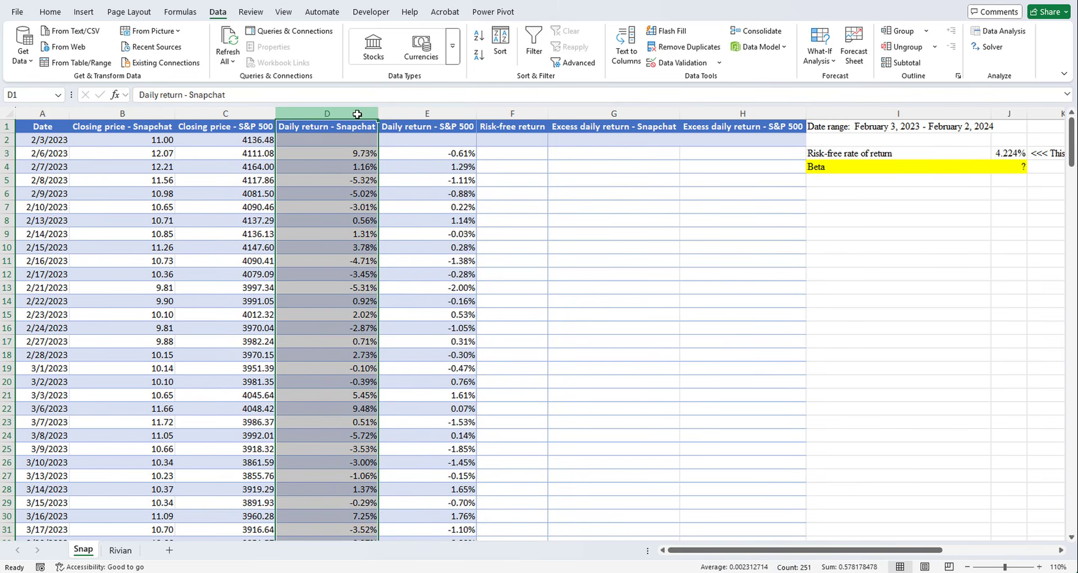
- Review the empty excess return and risk-free return columns, the annual risk-free rate and the two daily return columns
left_click(580, 112)
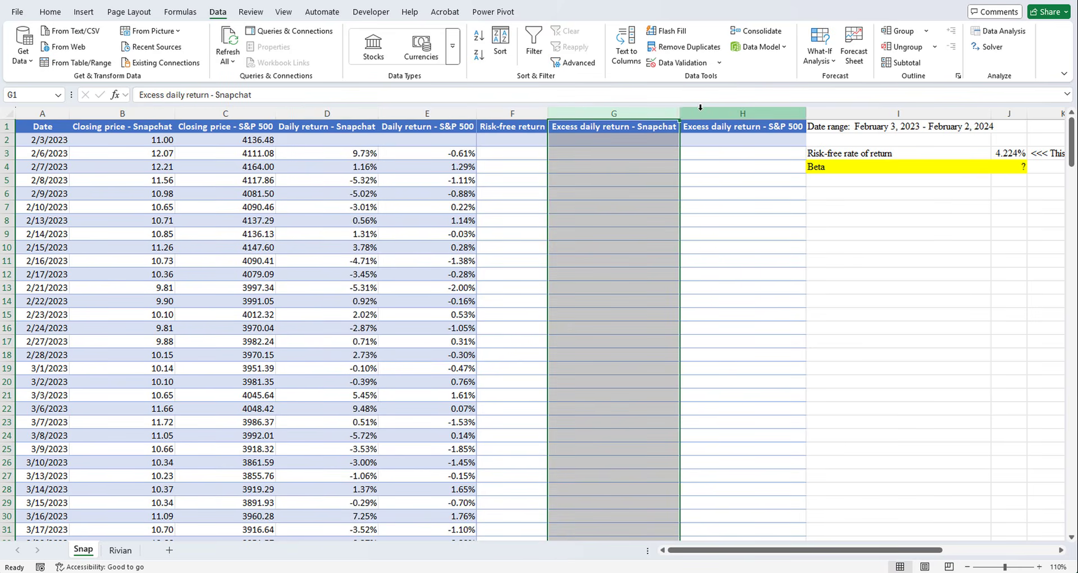
left_click(701, 112)
left_click(643, 112)
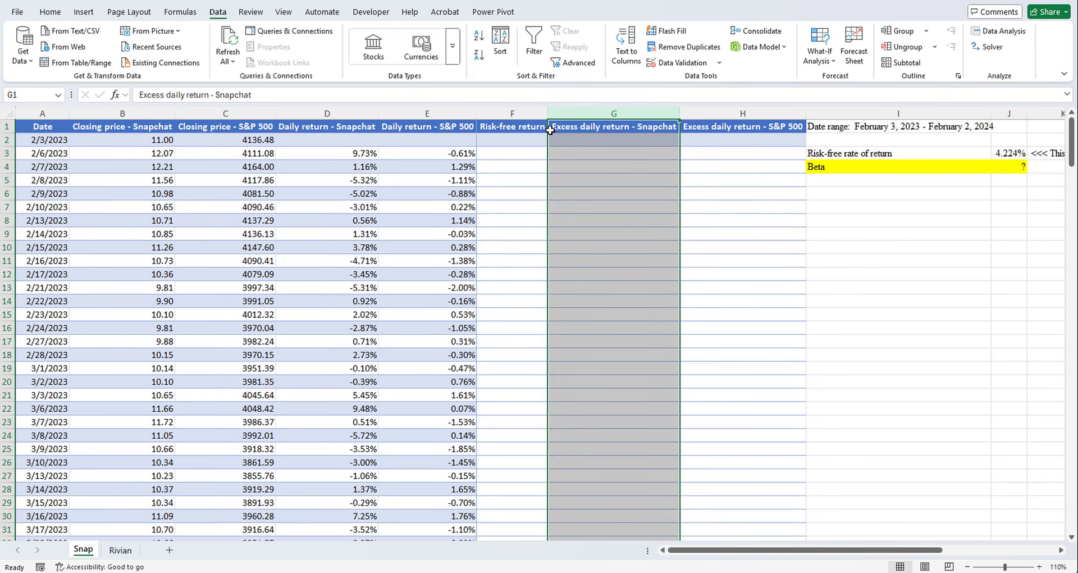
left_click(512, 113)
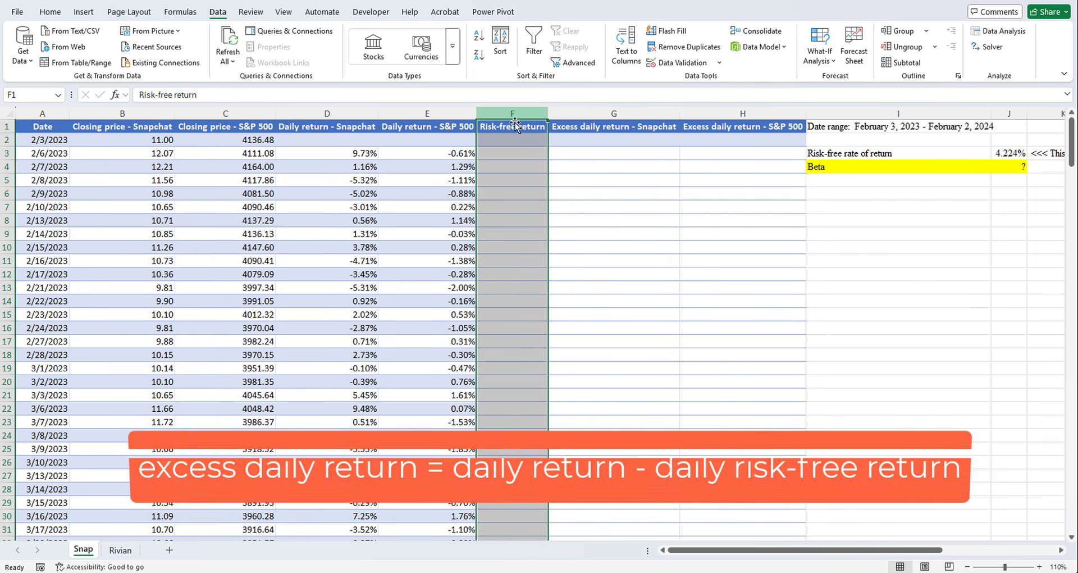
left_click(518, 154)
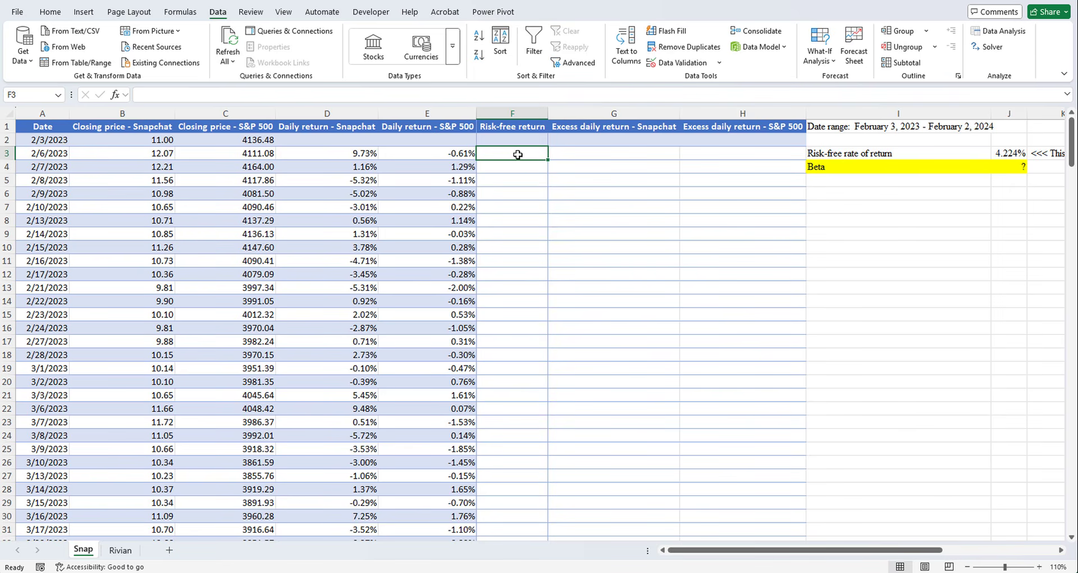
left_click(1010, 155)
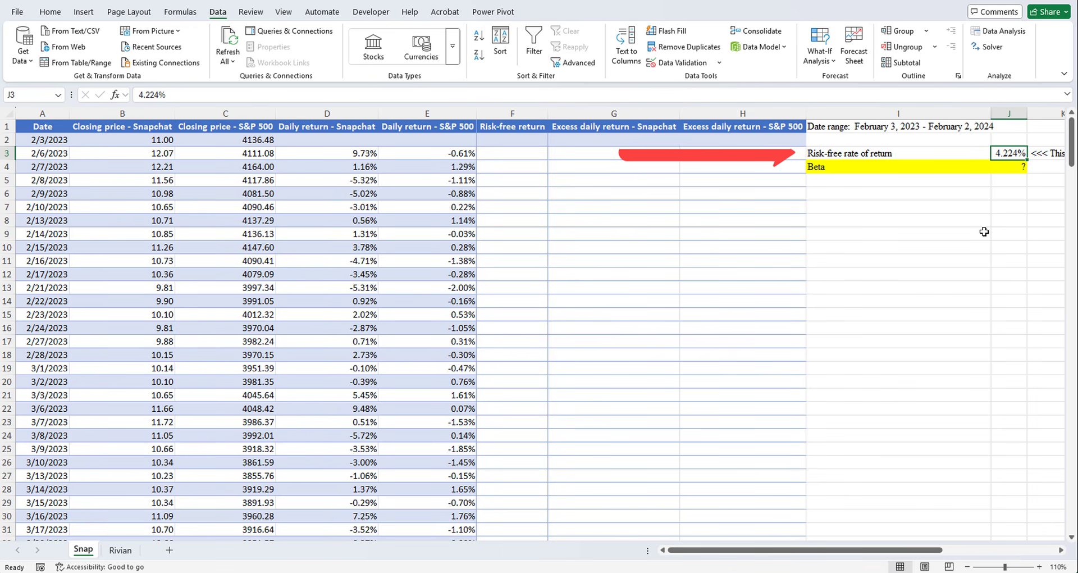
left_click(522, 152)
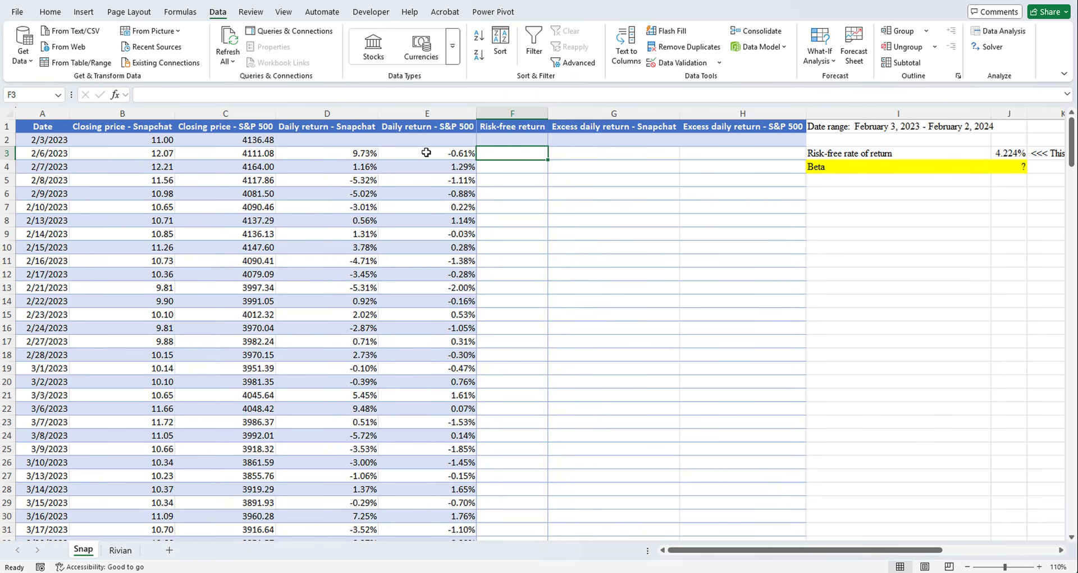
left_click(363, 114)
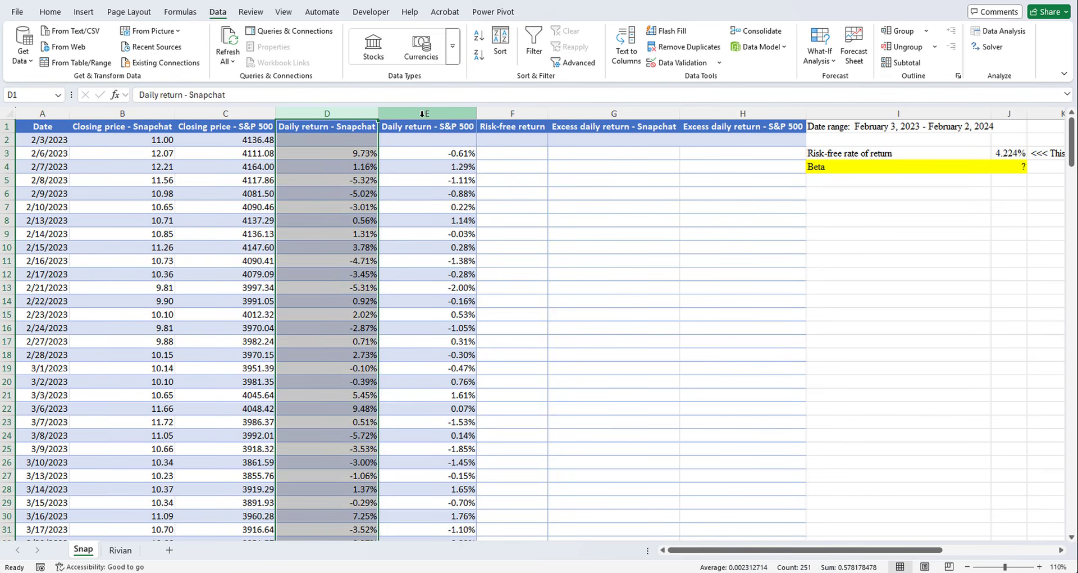
left_click(422, 114)
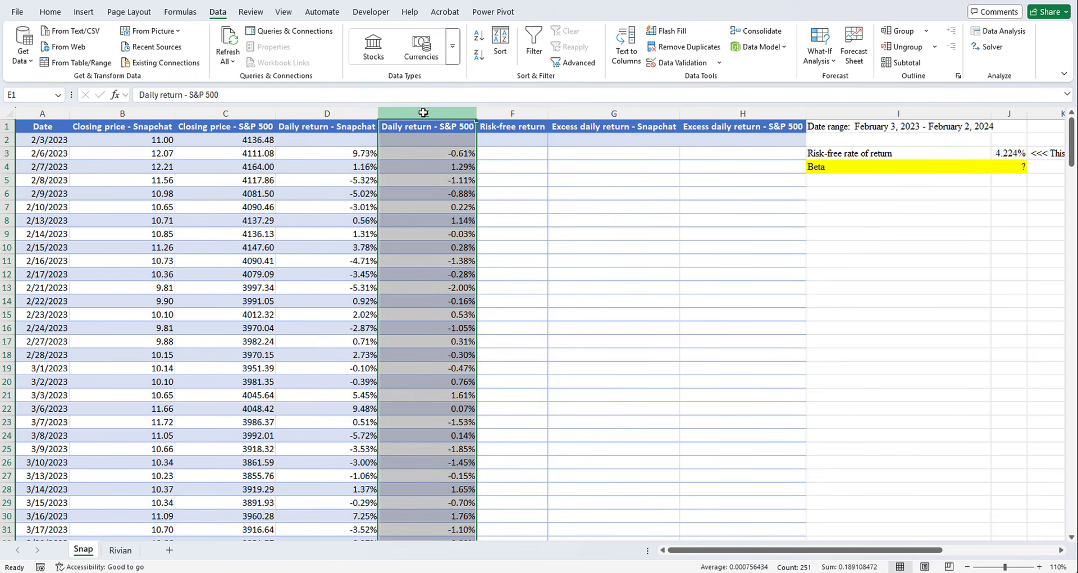
- Calculate the daily risk-free return in F3 with =$J$3/365 and fill the formula down the column
left_click(512, 153)
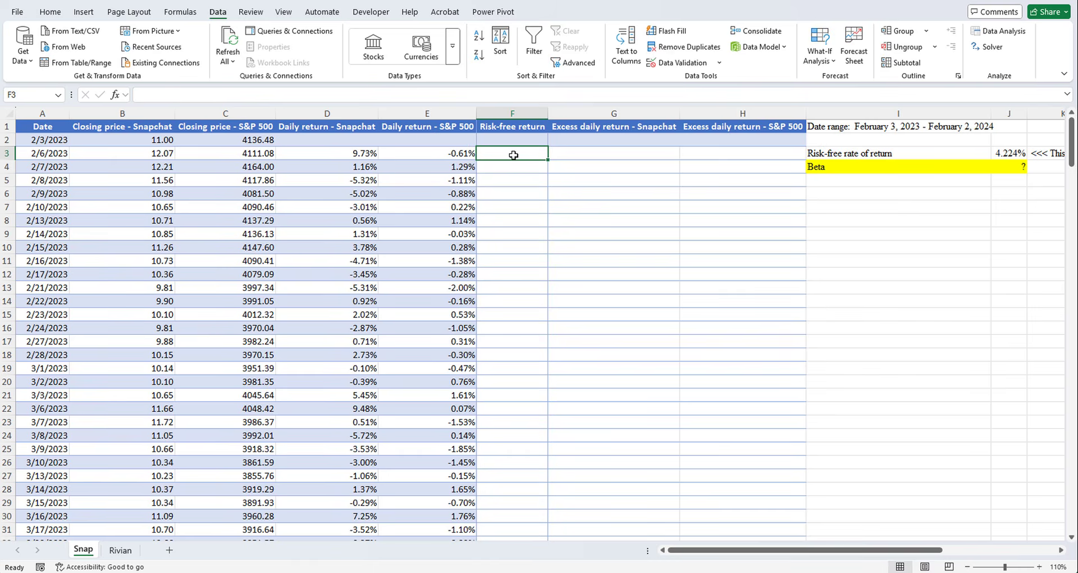
type("=")
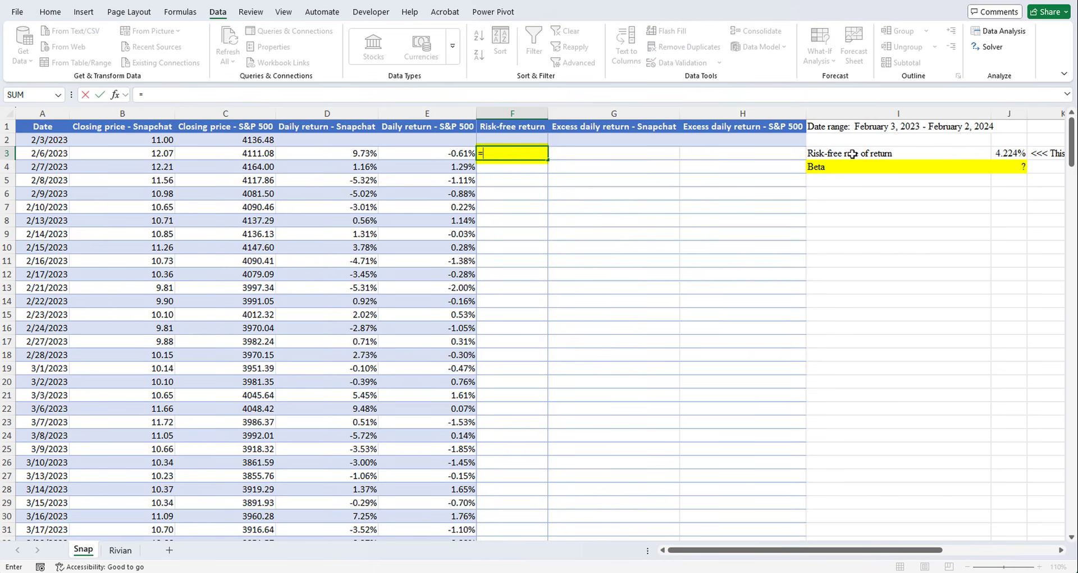
left_click(1011, 152)
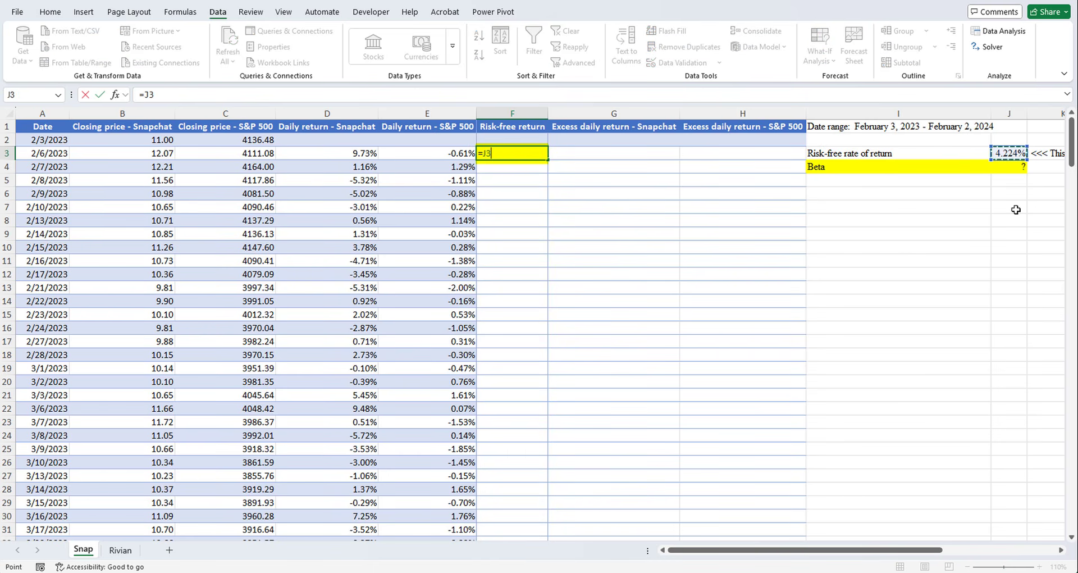
key("F4")
type("/365")
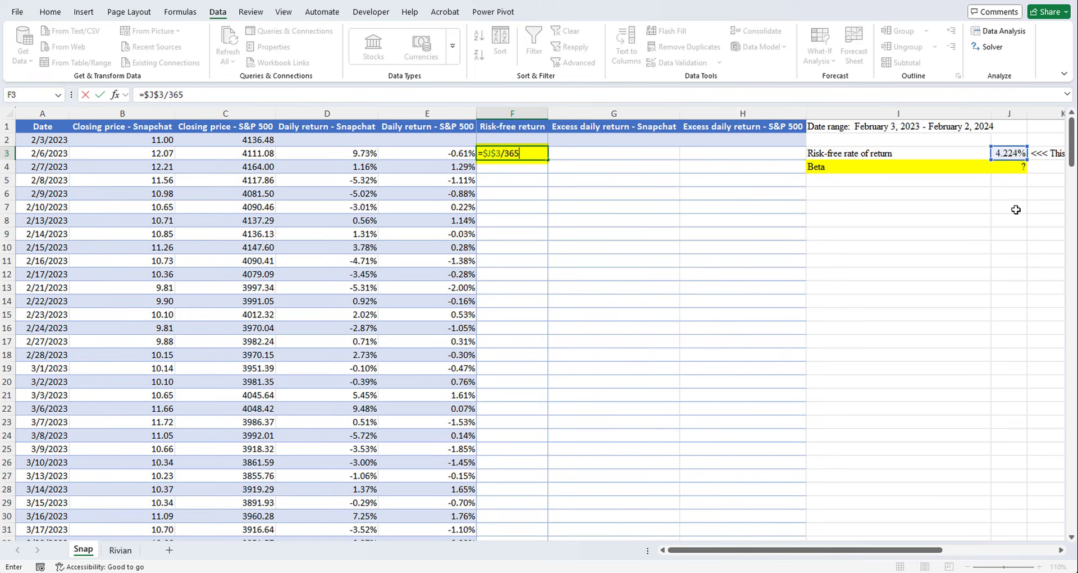
key("Return")
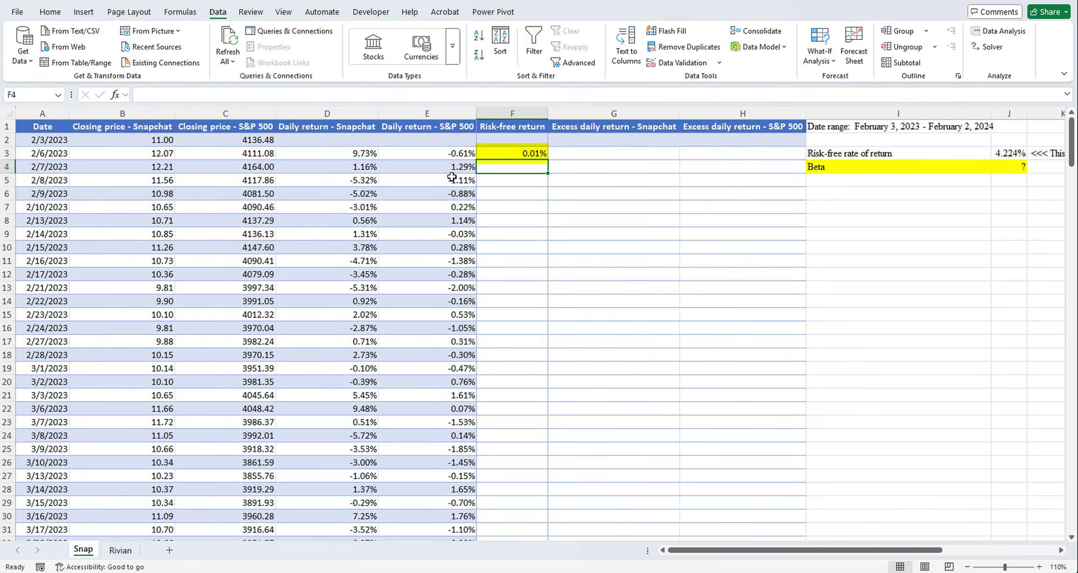
left_click(531, 155)
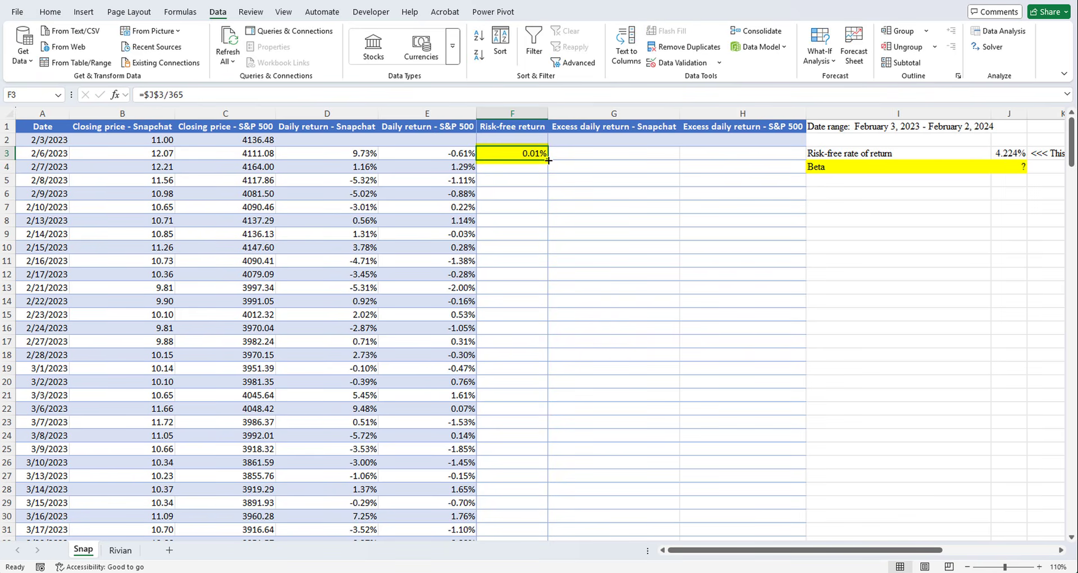
double_click(548, 160)
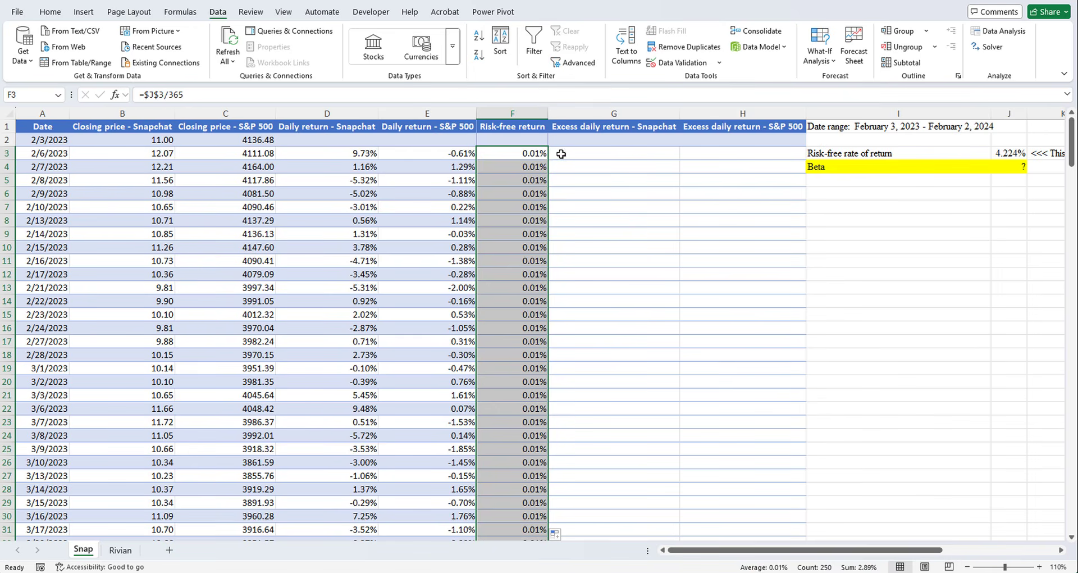
- Calculate Snapchat's first excess daily return in G3 with the formula =D3-F3
left_click(561, 153)
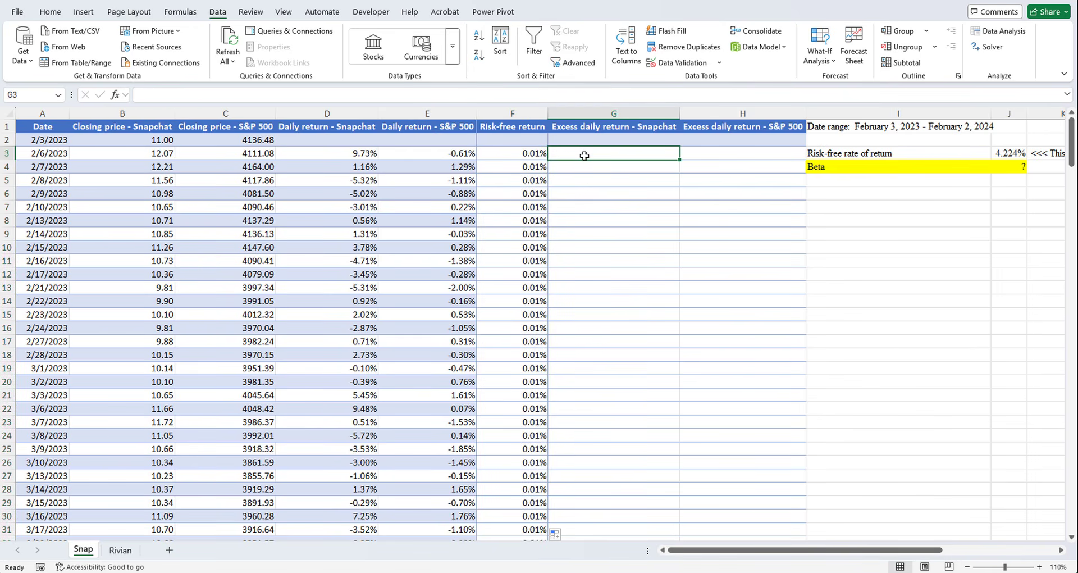
type("=")
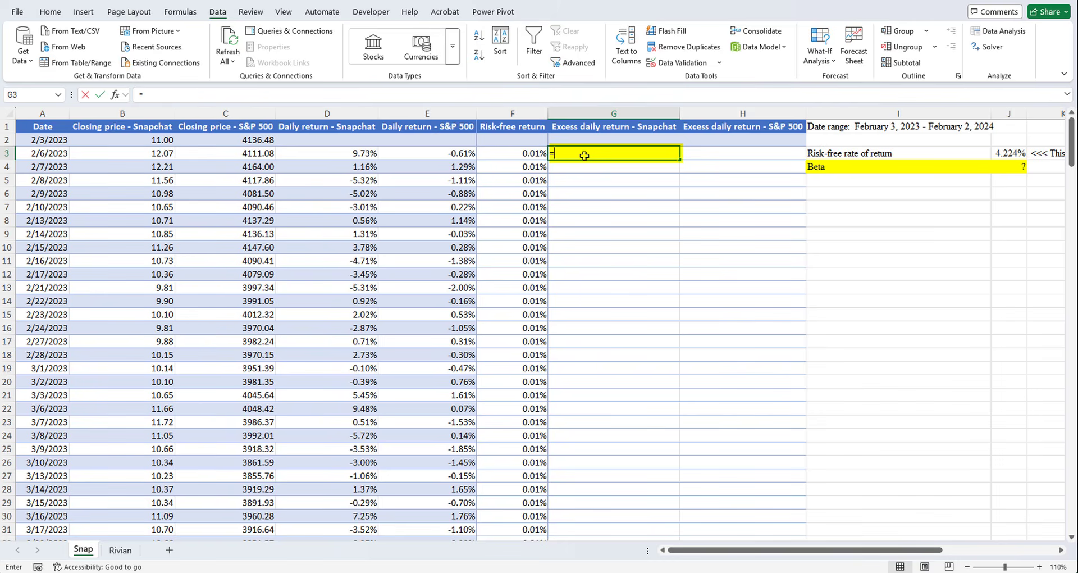
left_click(359, 152)
type("-")
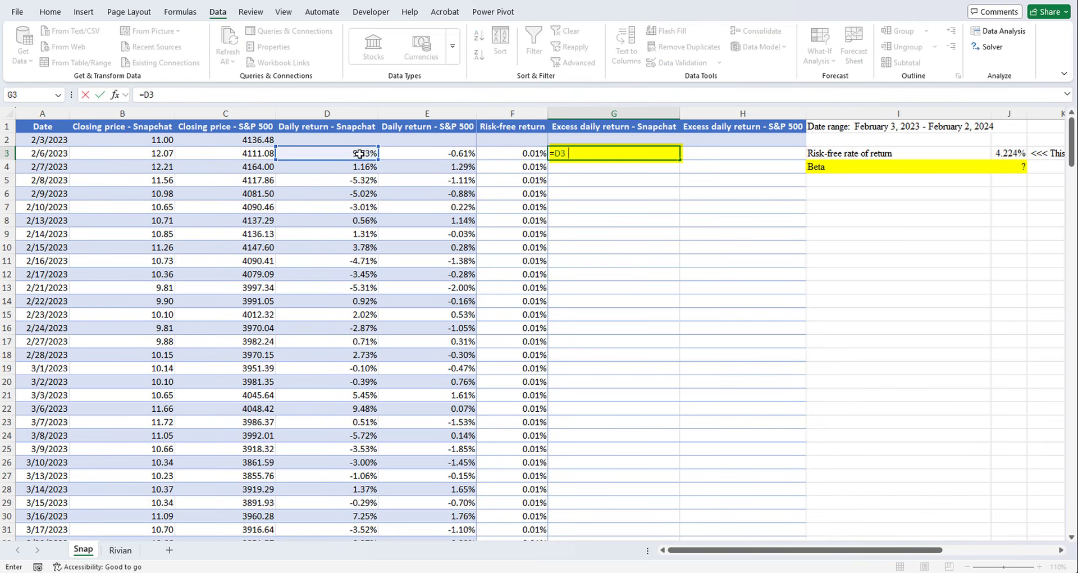
left_click(515, 152)
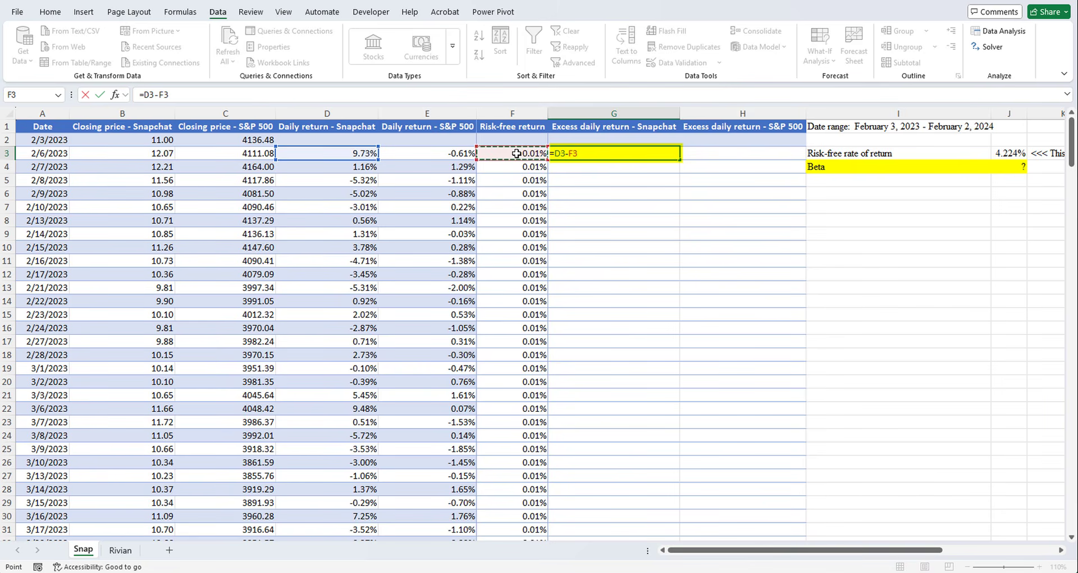
key("Return")
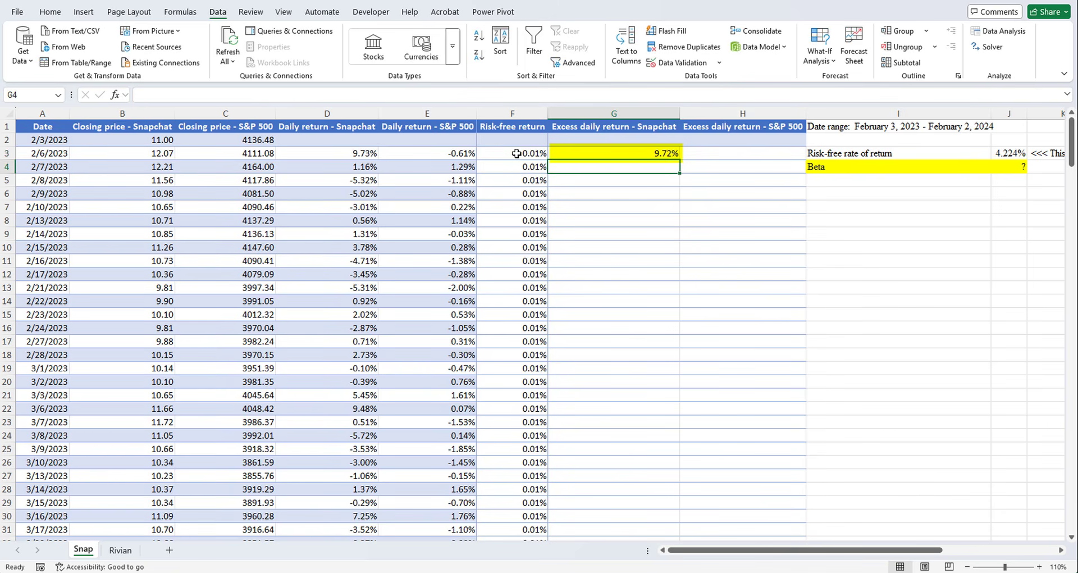
- Calculate the S&P 500's first excess daily return in H3 with the formula =E3-F3
left_click(737, 152)
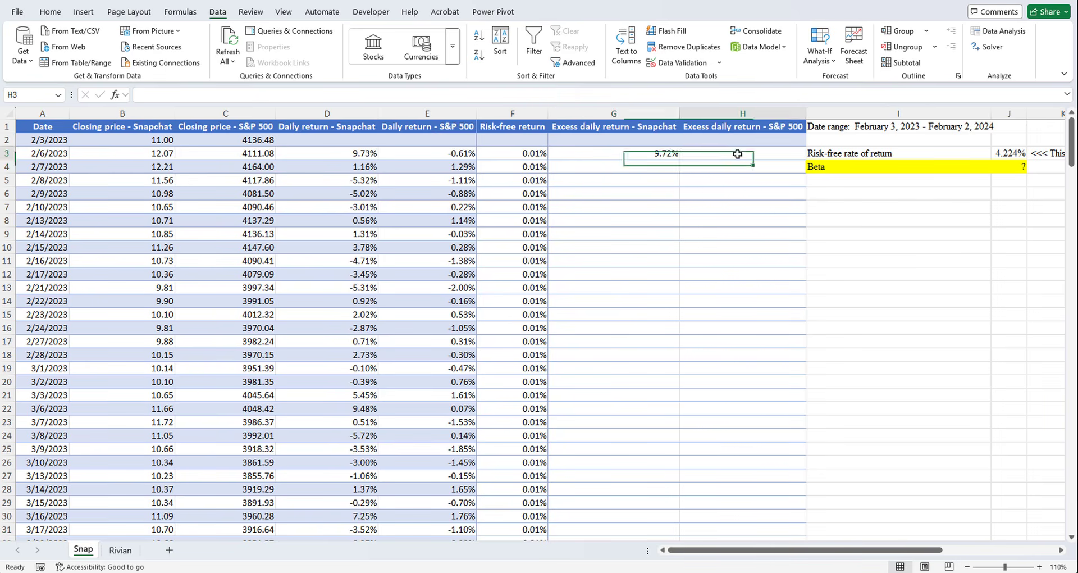
type("=")
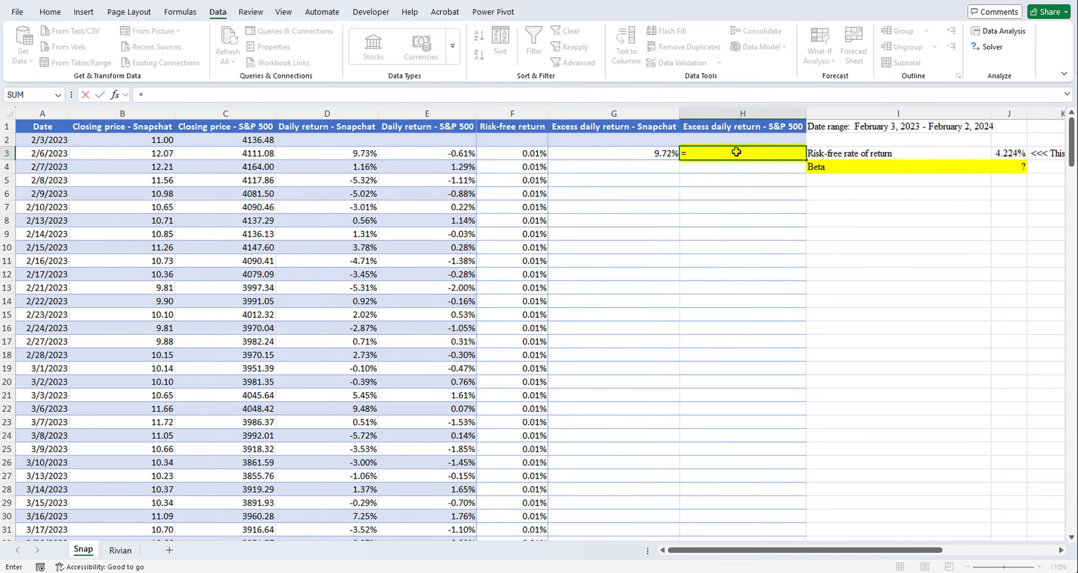
left_click(444, 154)
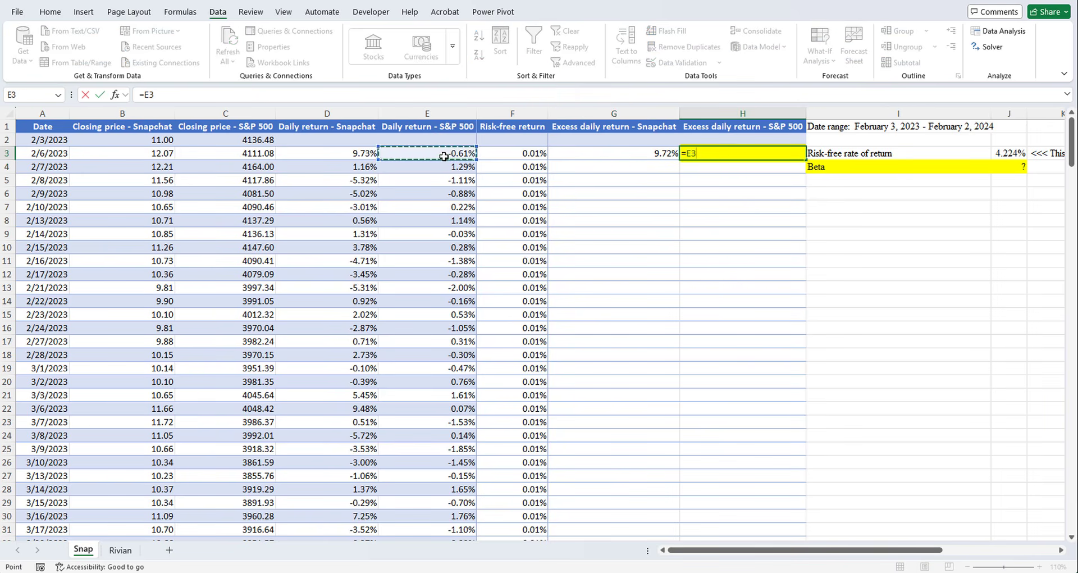
type("-")
left_click(527, 153)
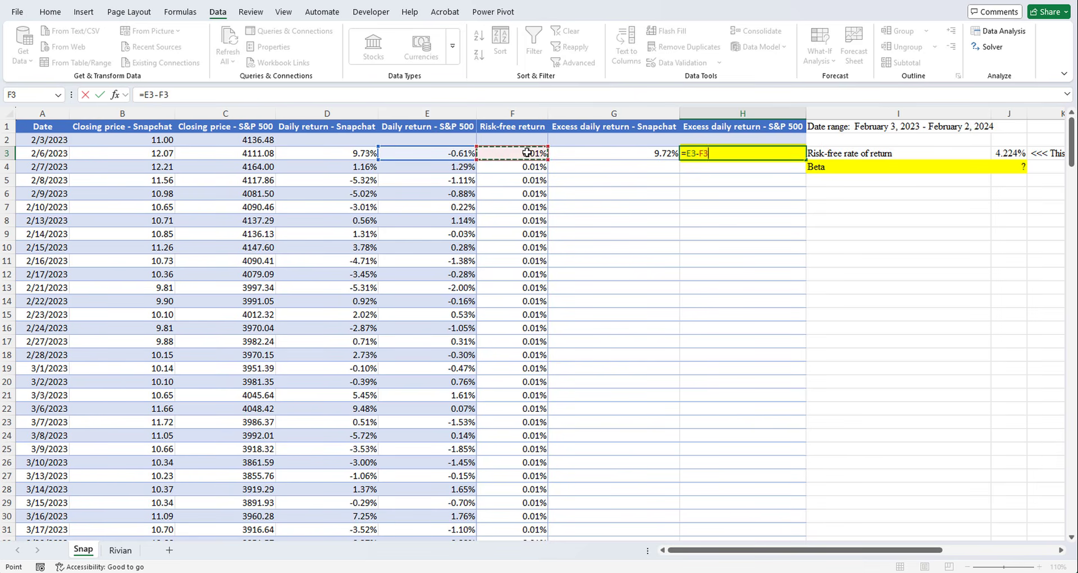
key("Return")
- Fill the excess return formulas in G3 and H3 down their columns and look over both filled columns
left_click_drag(666, 152, 728, 152)
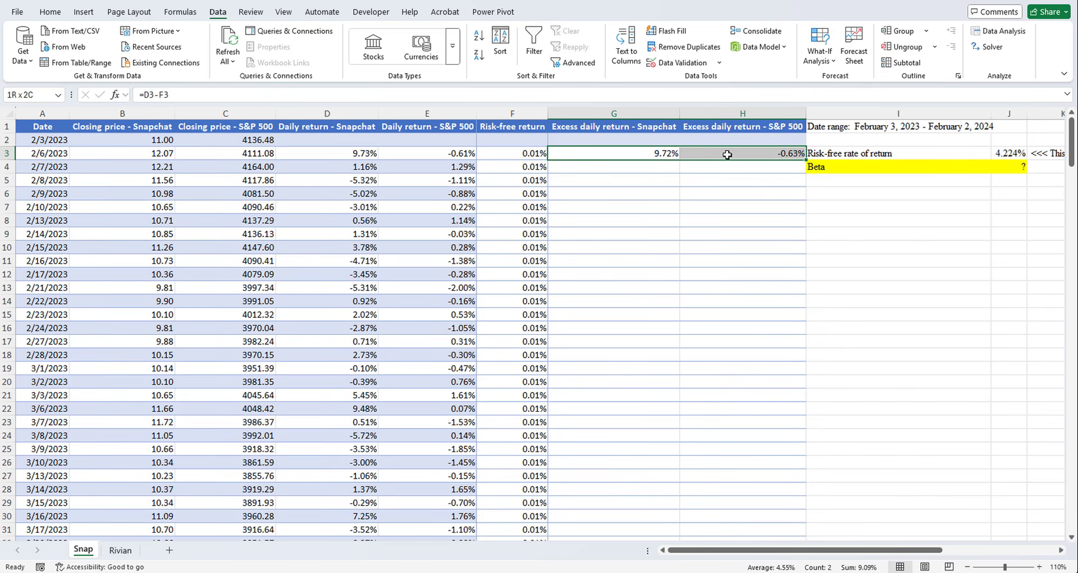
double_click(797, 162)
left_click(661, 153)
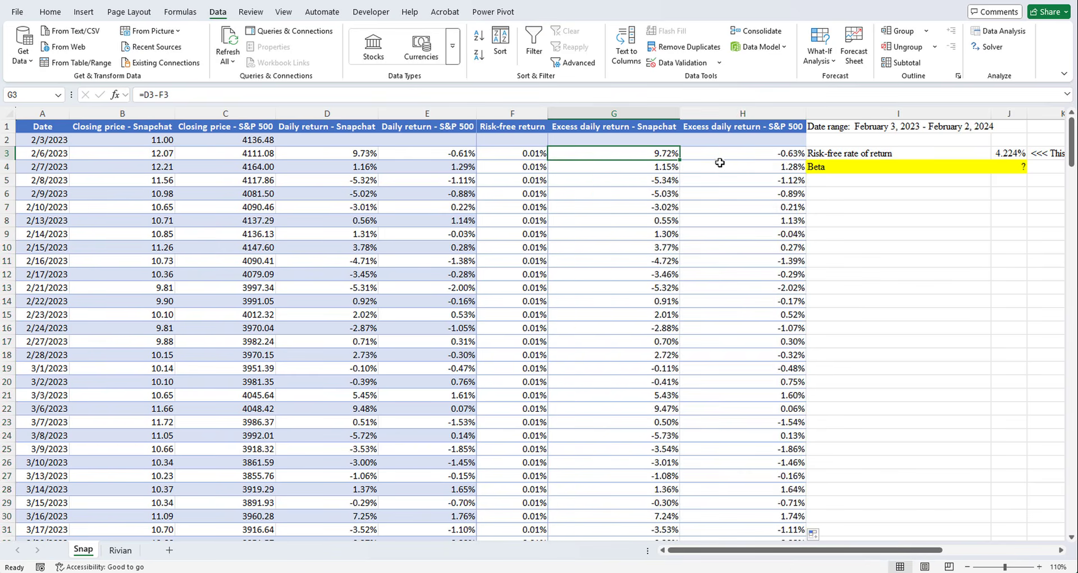
left_click(743, 113)
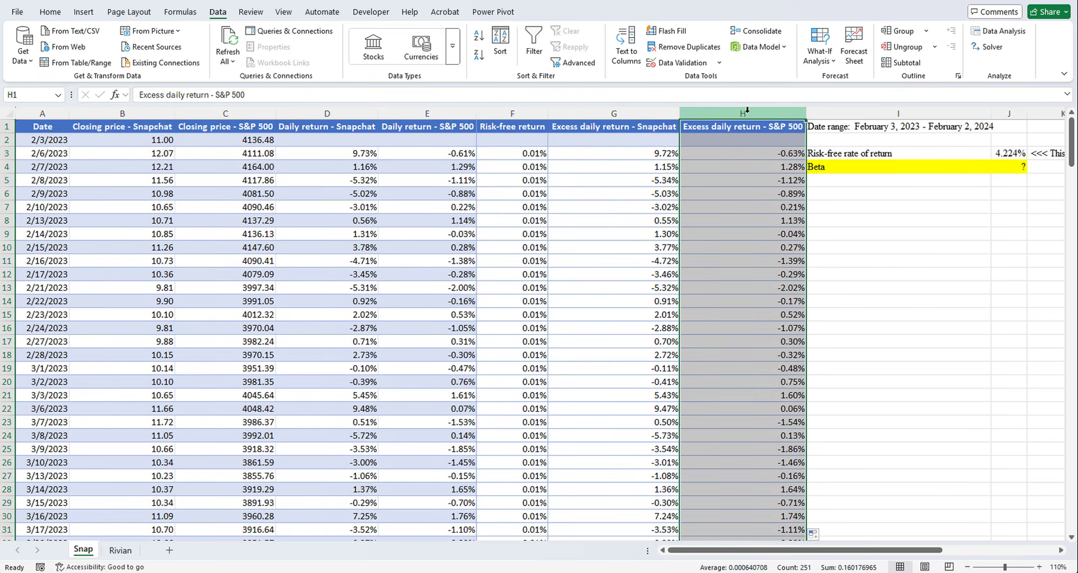
left_click(655, 111)
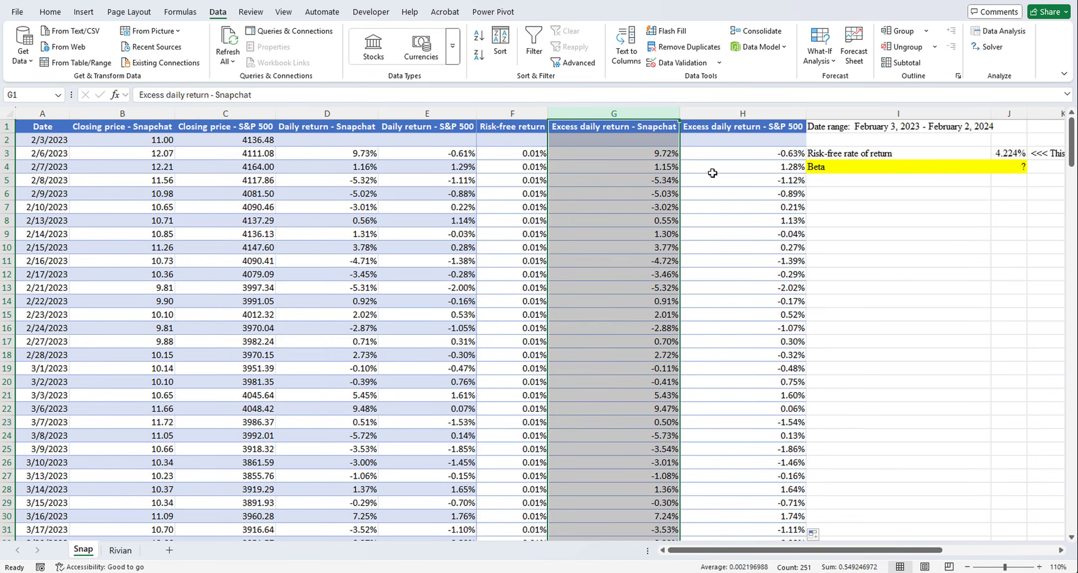
- Start a Regression data analysis and set its input Y range to Snapchat's excess daily returns, $G$3:$G$252
left_click(853, 203)
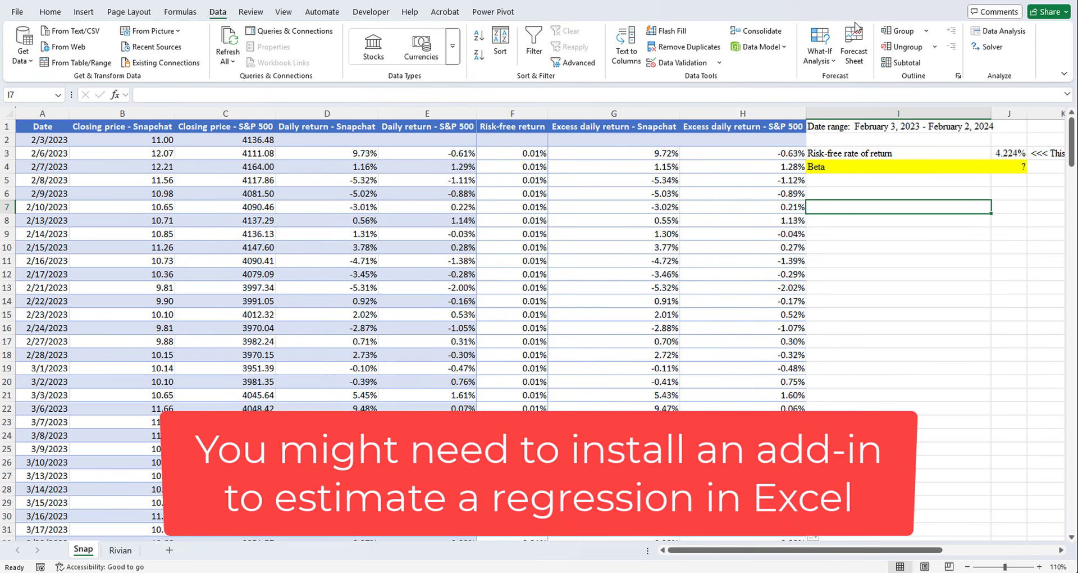
left_click(995, 37)
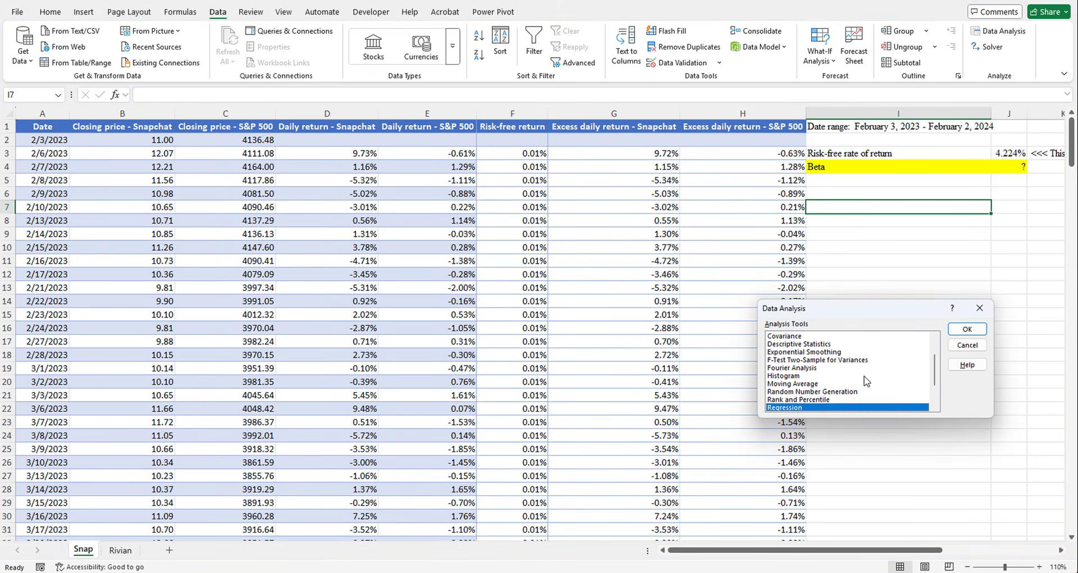
scroll(868, 381, "down", 2)
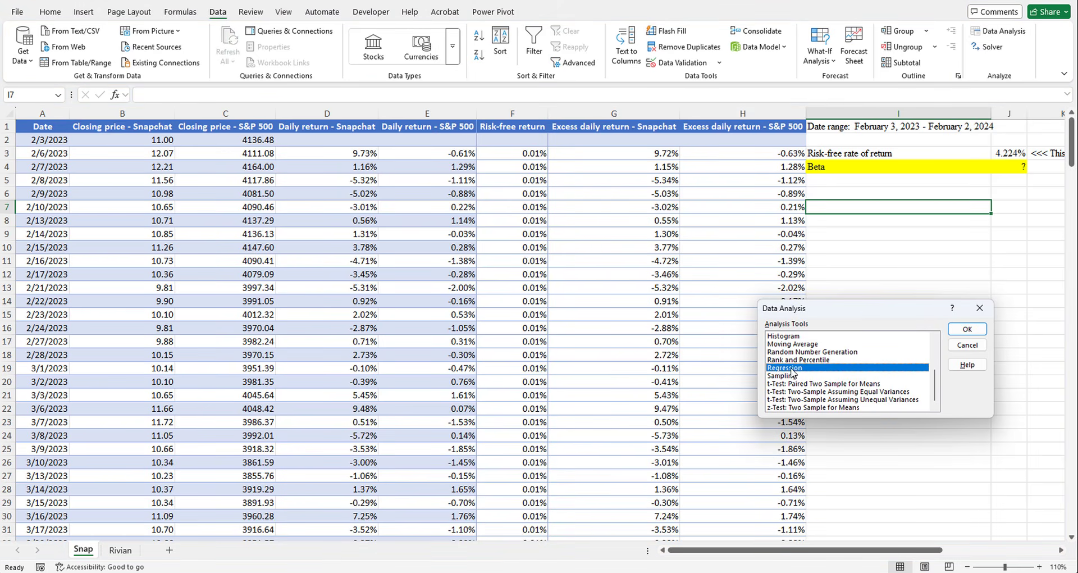
left_click(967, 330)
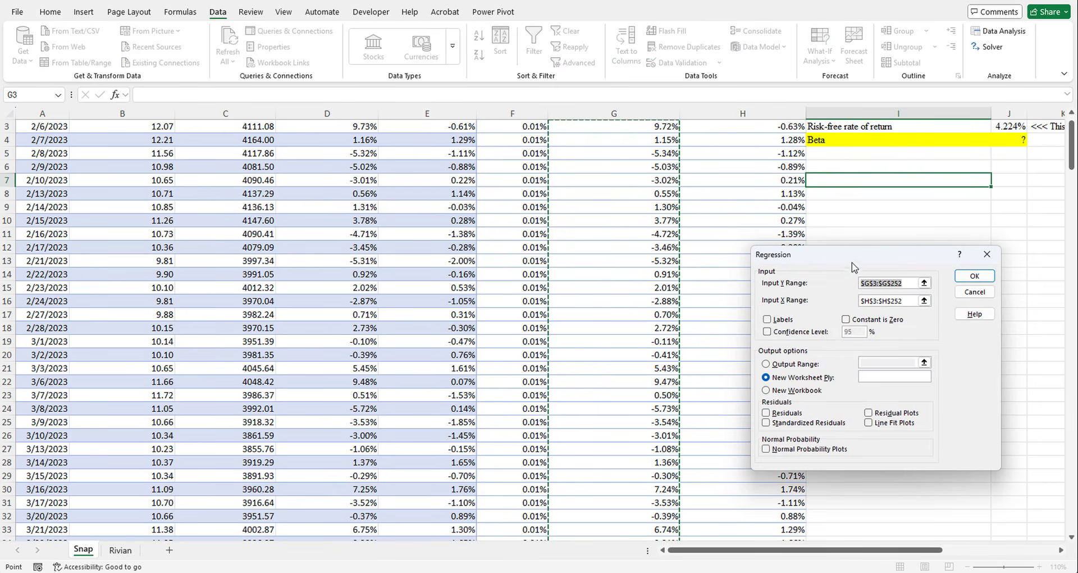
left_click_drag(851, 258, 875, 289)
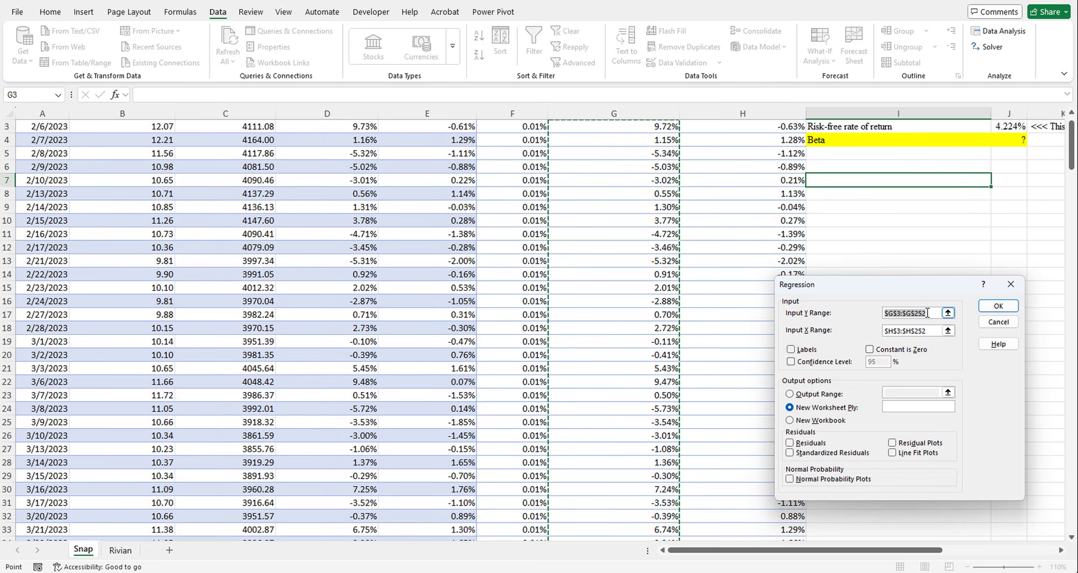
left_click(849, 314)
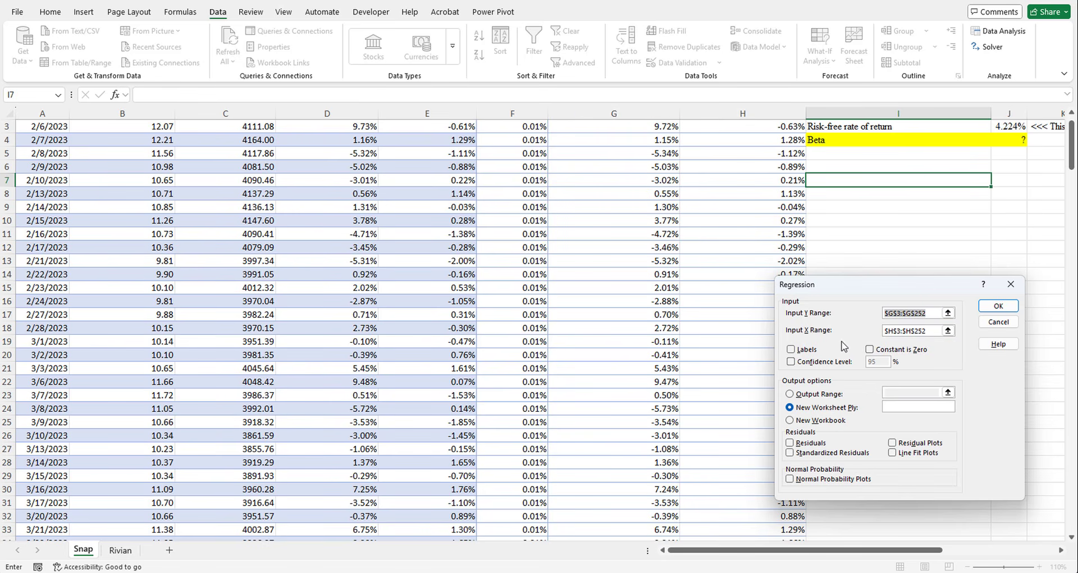
key("BackSpace")
scroll(709, 330, "up", 1)
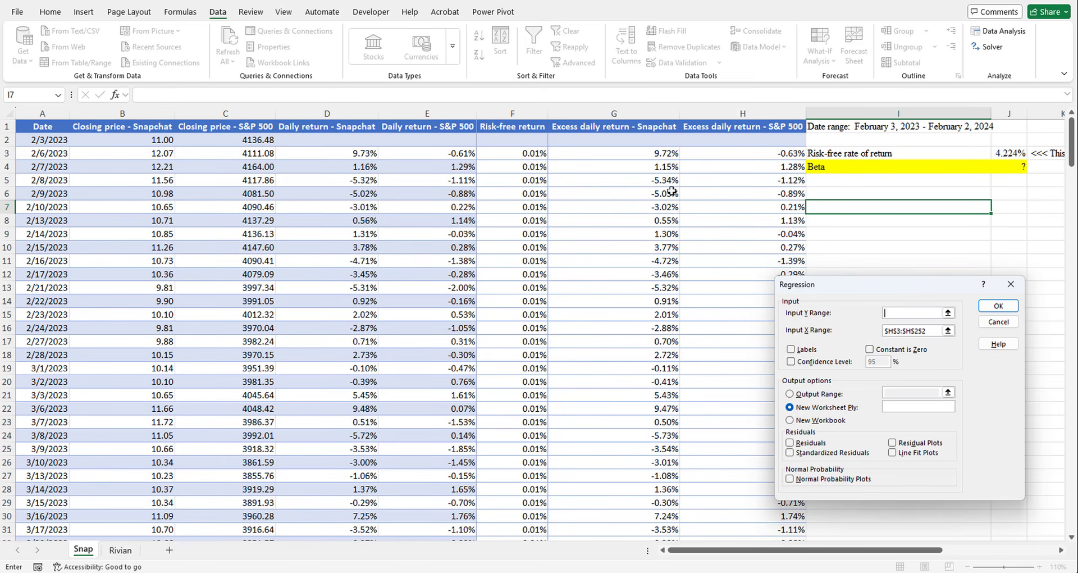
left_click(663, 155)
left_click_drag(663, 155, 640, 503)
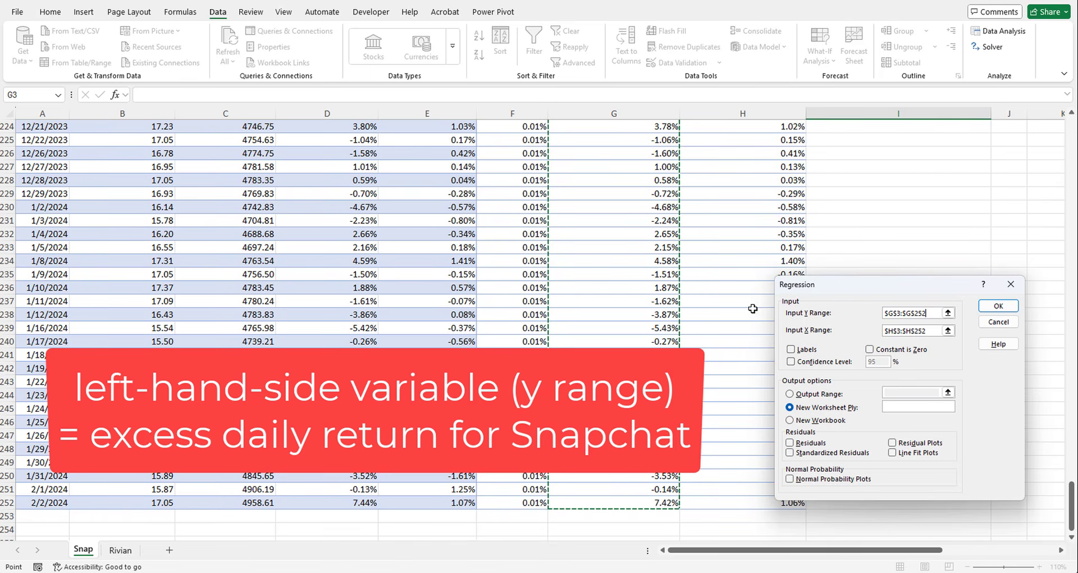
- Set the input X range to the S&P 500's excess daily returns, $H$3:$H$252, and run the regression to a new worksheet
left_click_drag(928, 331, 880, 332)
key("BackSpace")
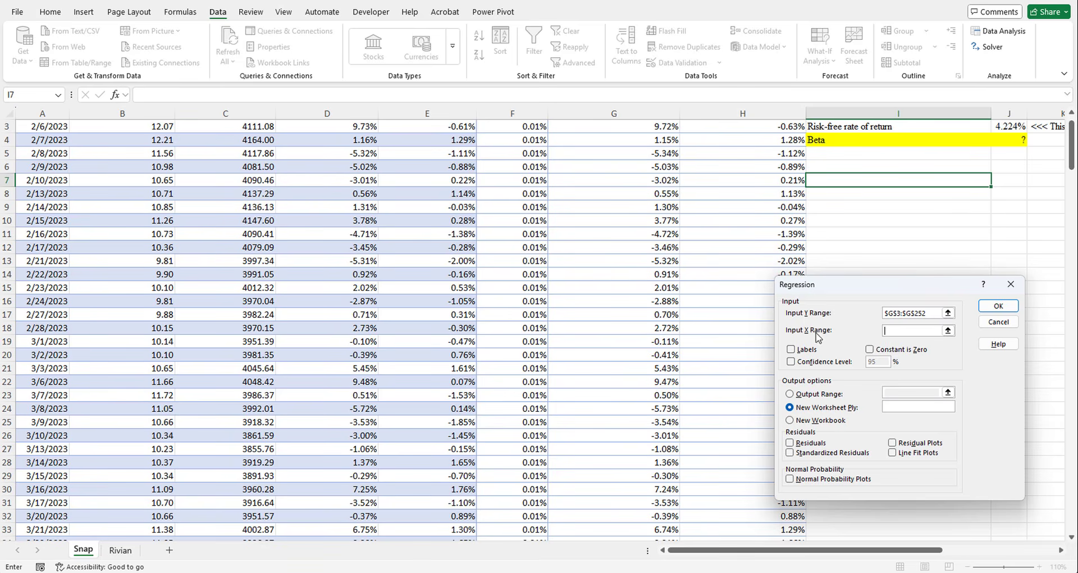
scroll(764, 318, "up", 1)
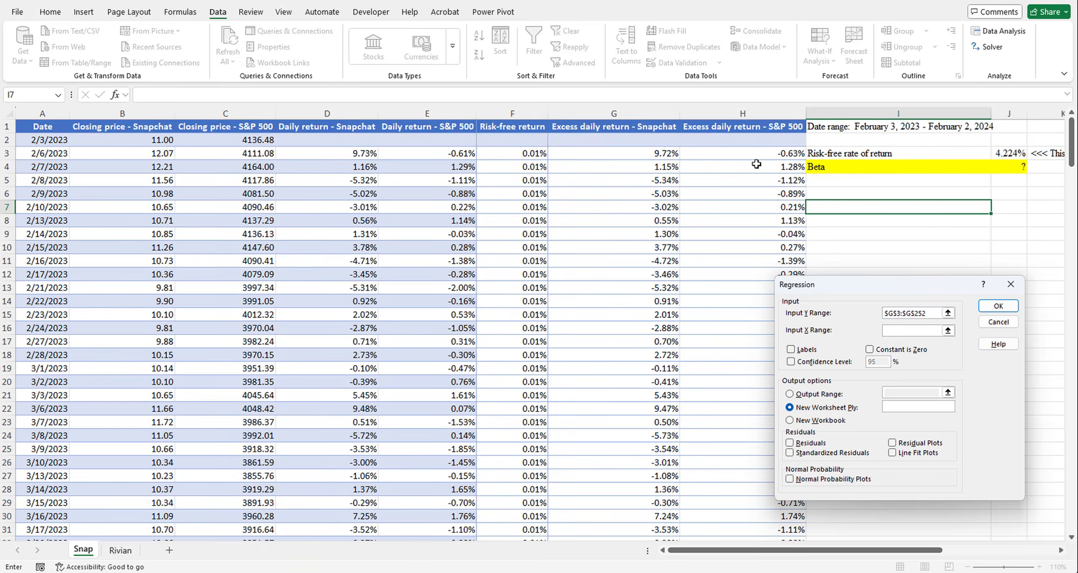
left_click_drag(759, 152, 748, 517)
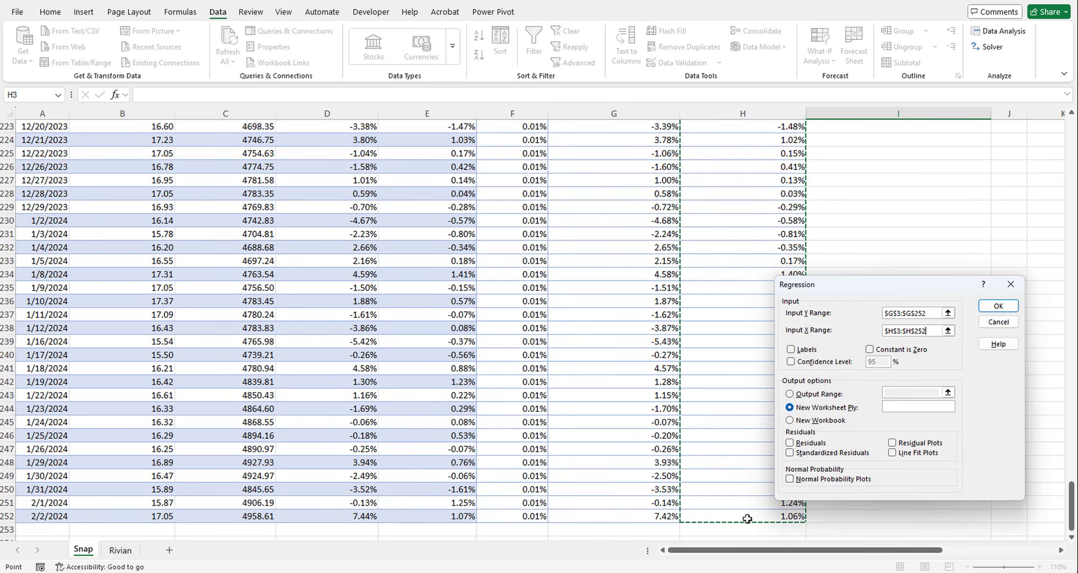
left_click(999, 308)
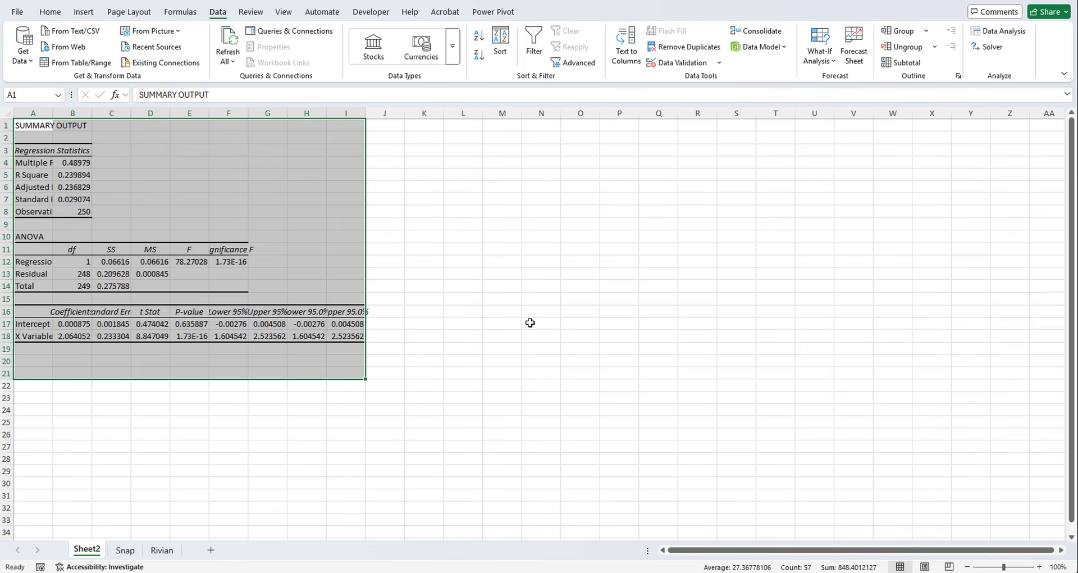
- Copy the entire regression summary output from the new sheet into the Snap sheet, starting at cell I7
key("ctrl+c")
left_click(124, 551)
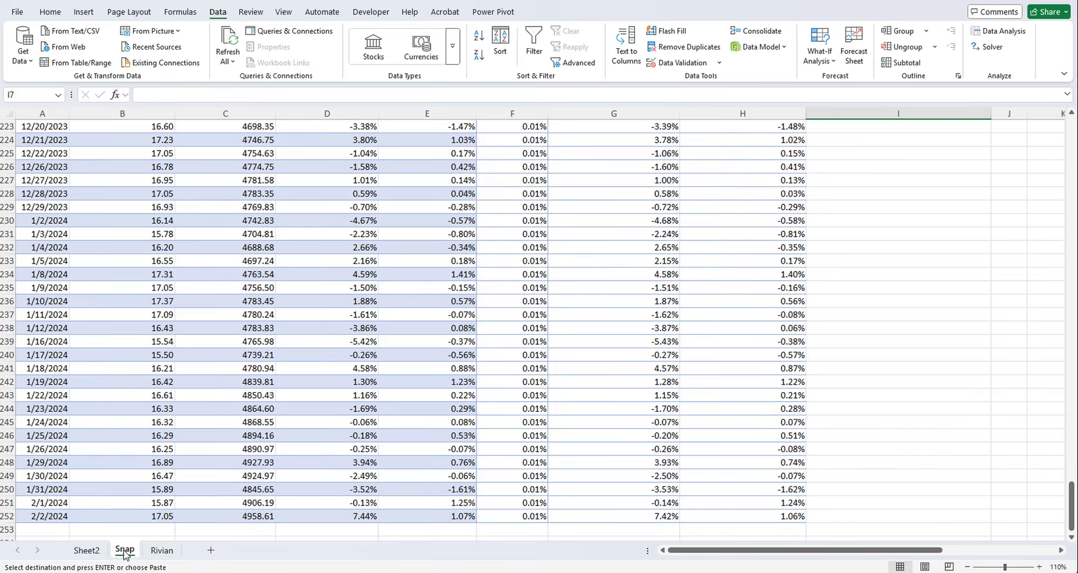
scroll(753, 279, "up", 10)
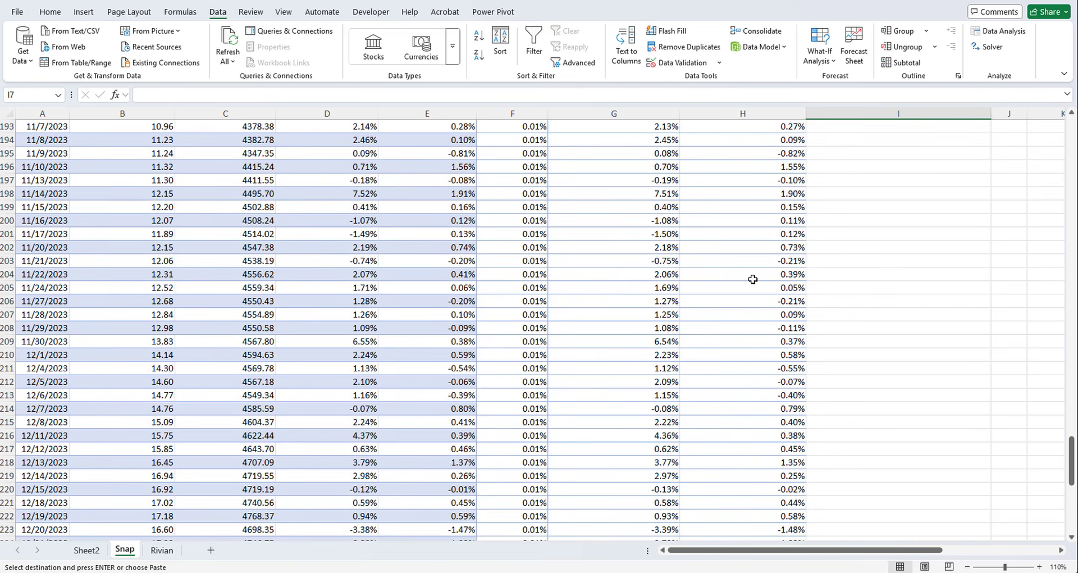
scroll(752, 279, "up", 20)
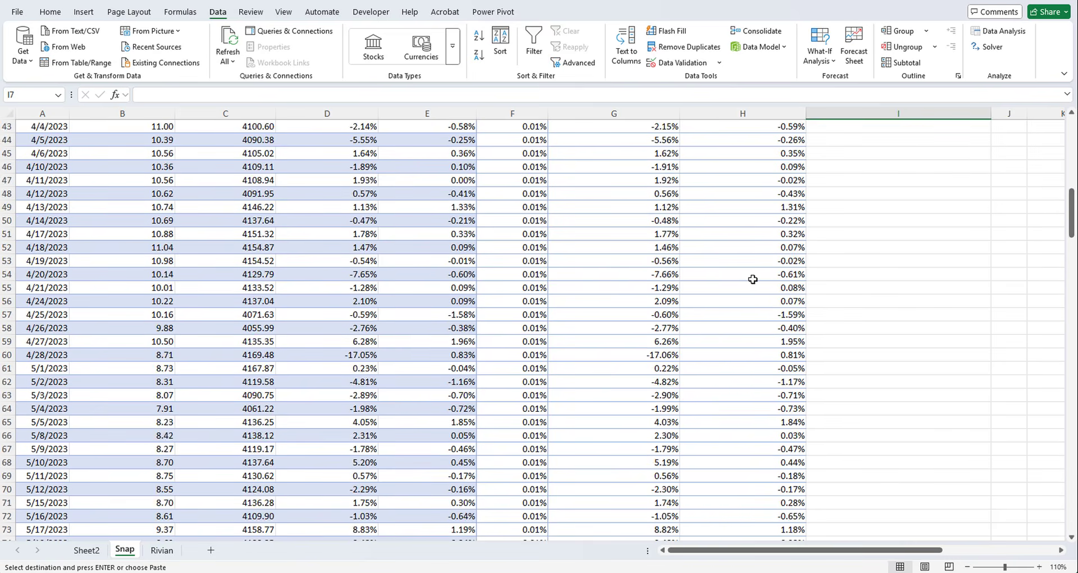
scroll(753, 280, "up", 14)
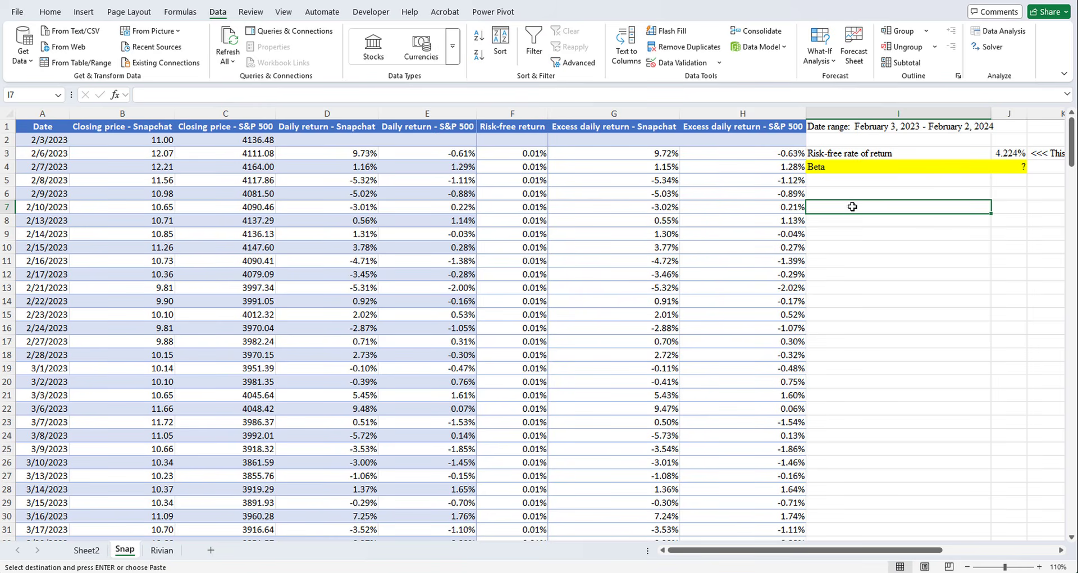
key("Return")
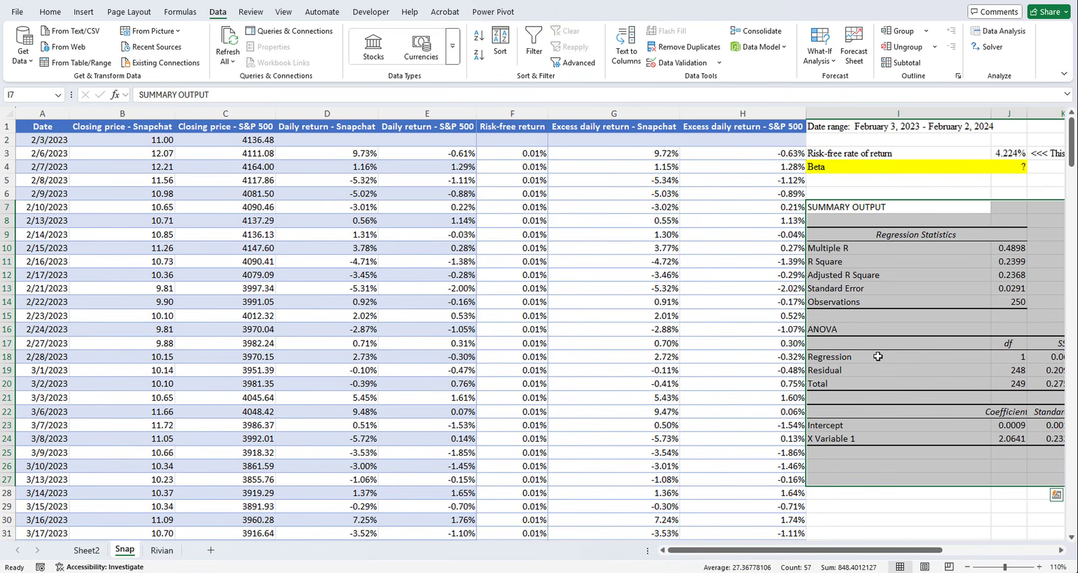
- Check the X Variable 1 coefficient in the regression output and enter 2.06 as Snapchat's beta in J4
left_click(973, 442)
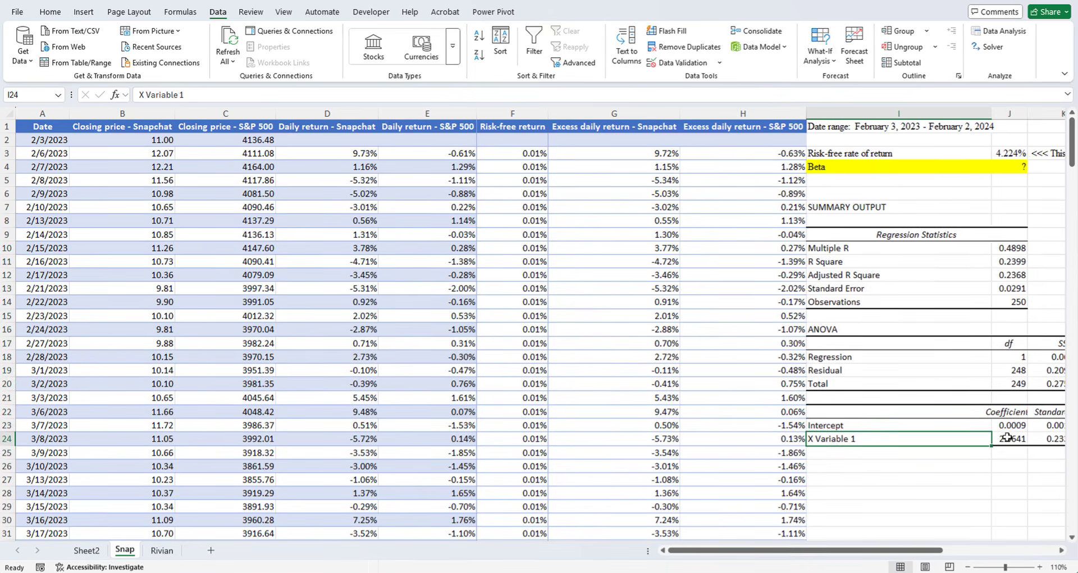
left_click(1003, 440)
left_click(920, 440)
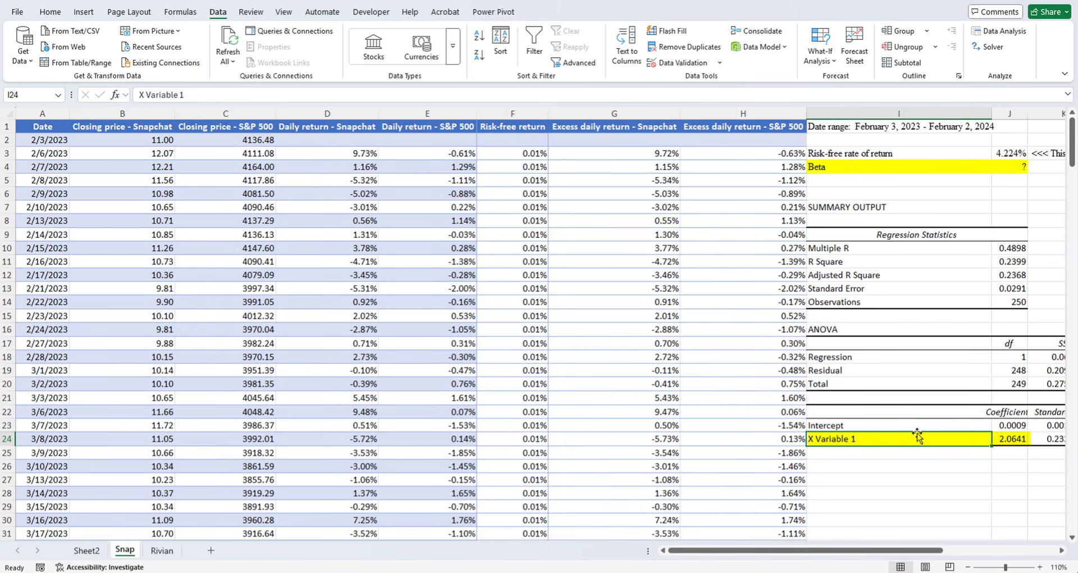
left_click(1007, 440)
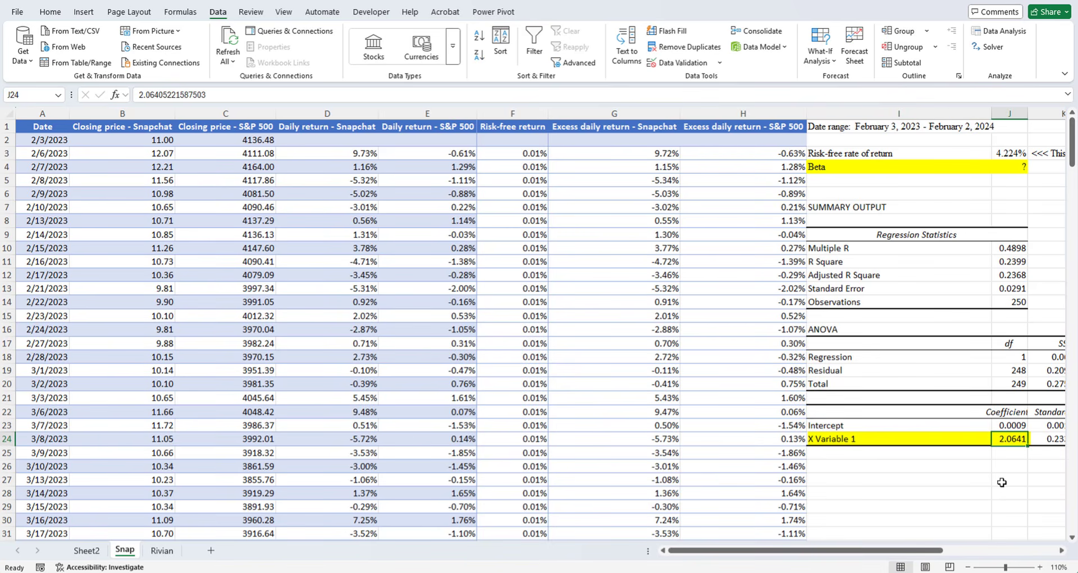
left_click(1006, 169)
type("2.06")
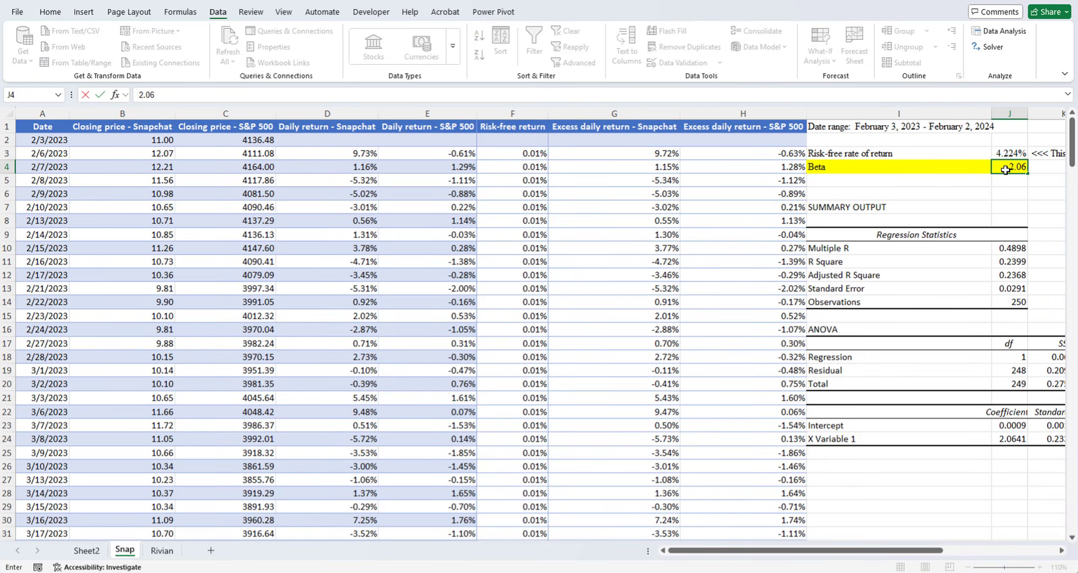
key("Return")
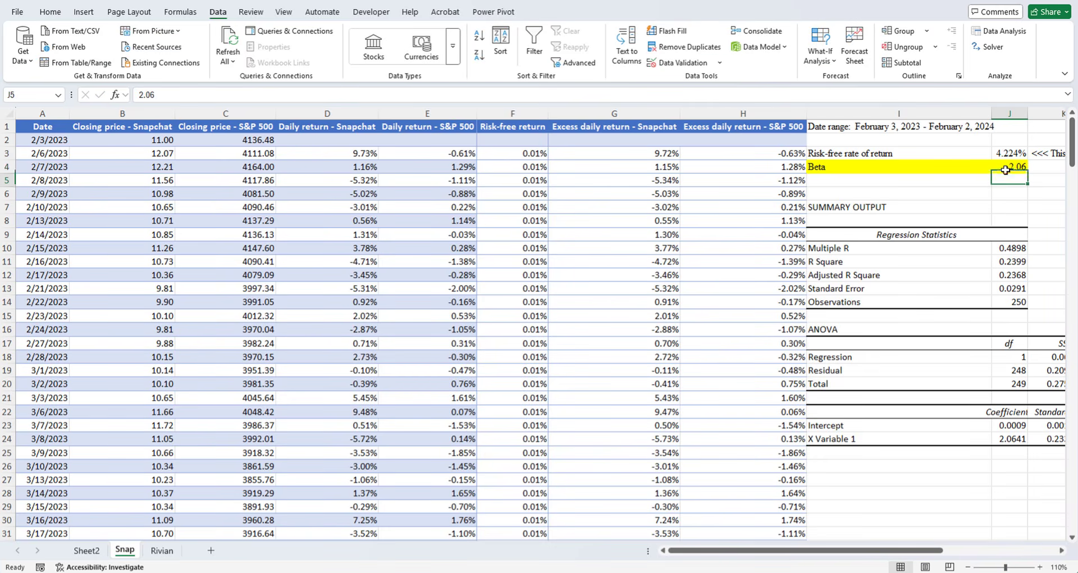
left_click(934, 127)
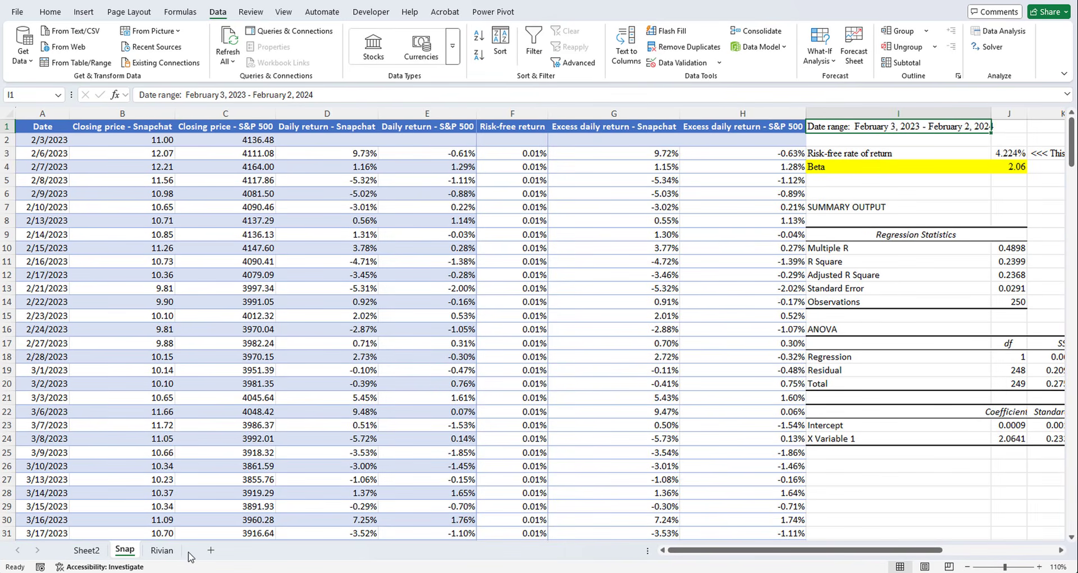
- On the Rivian sheet, calculate the daily risk-free return in F3 with the formula =$J$3/365
left_click(162, 550)
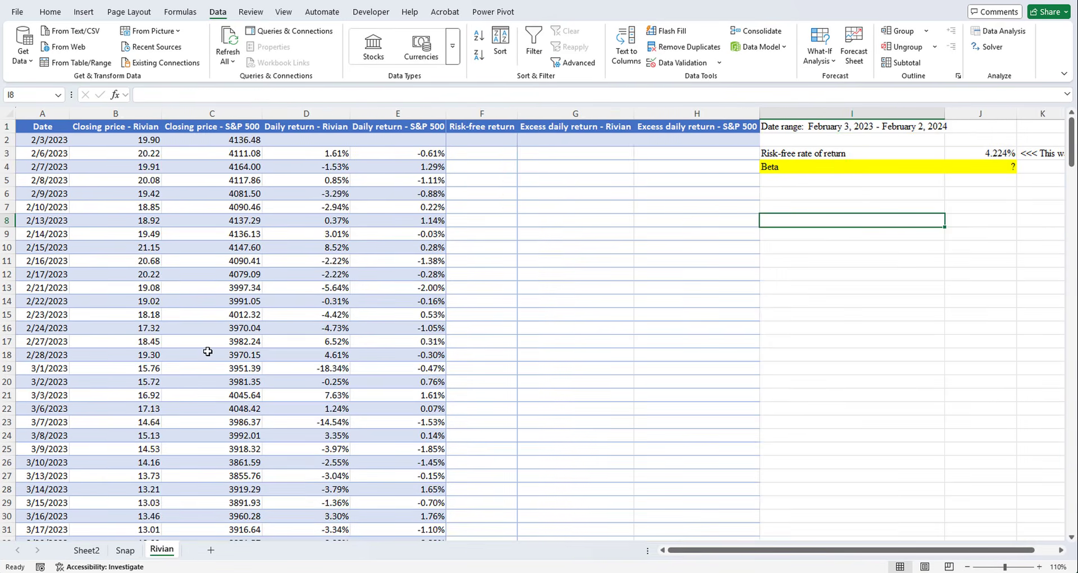
left_click(482, 153)
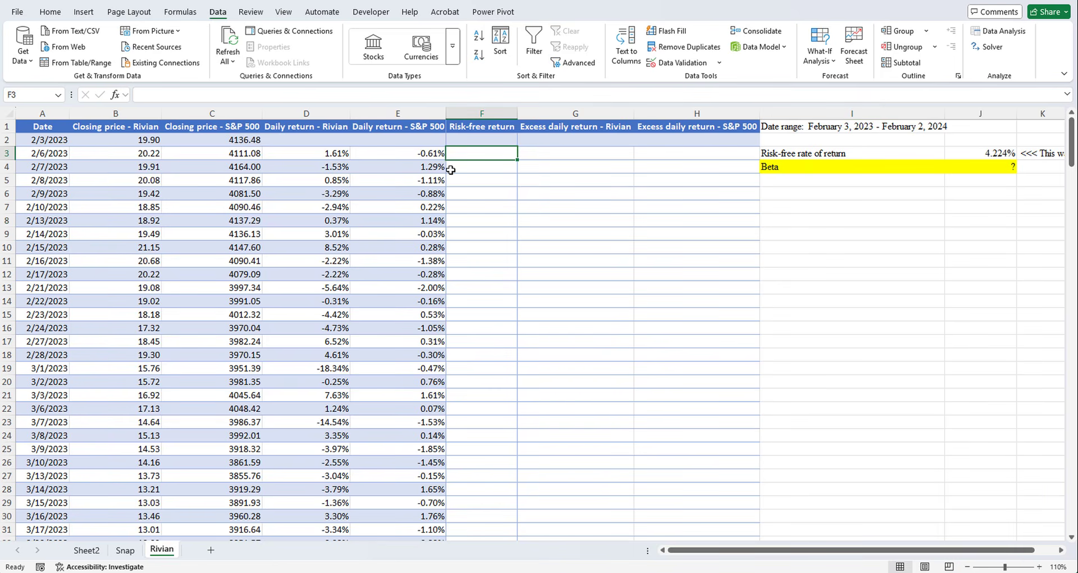
type("=")
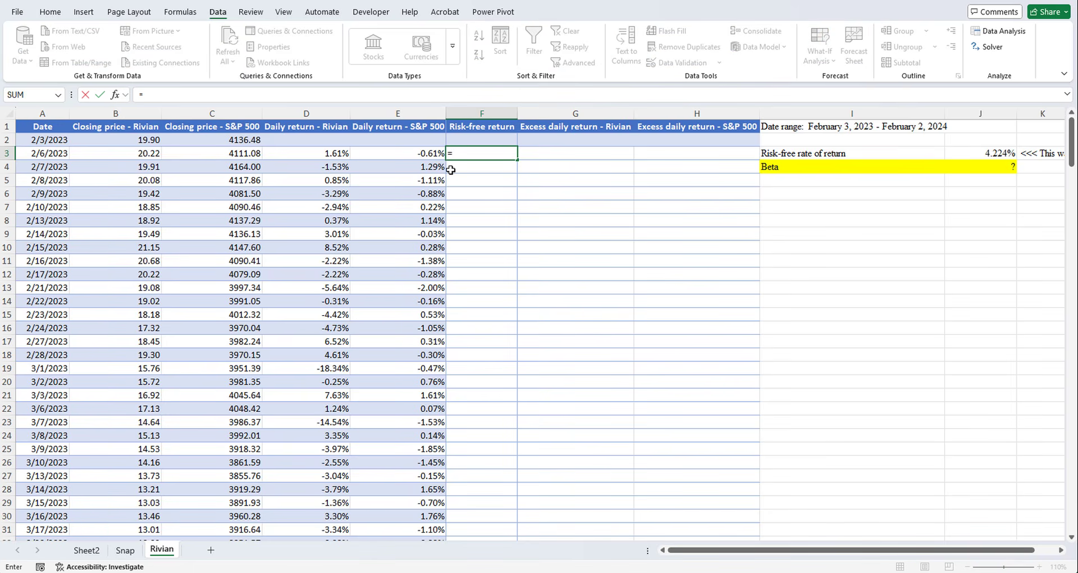
left_click(993, 154)
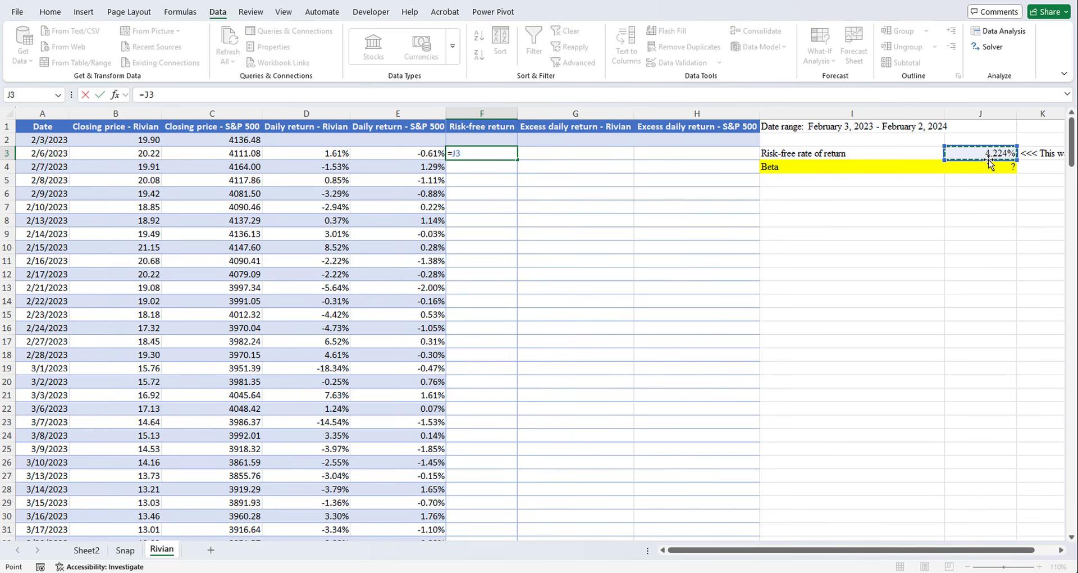
key("F4")
type("/365")
key("Return")
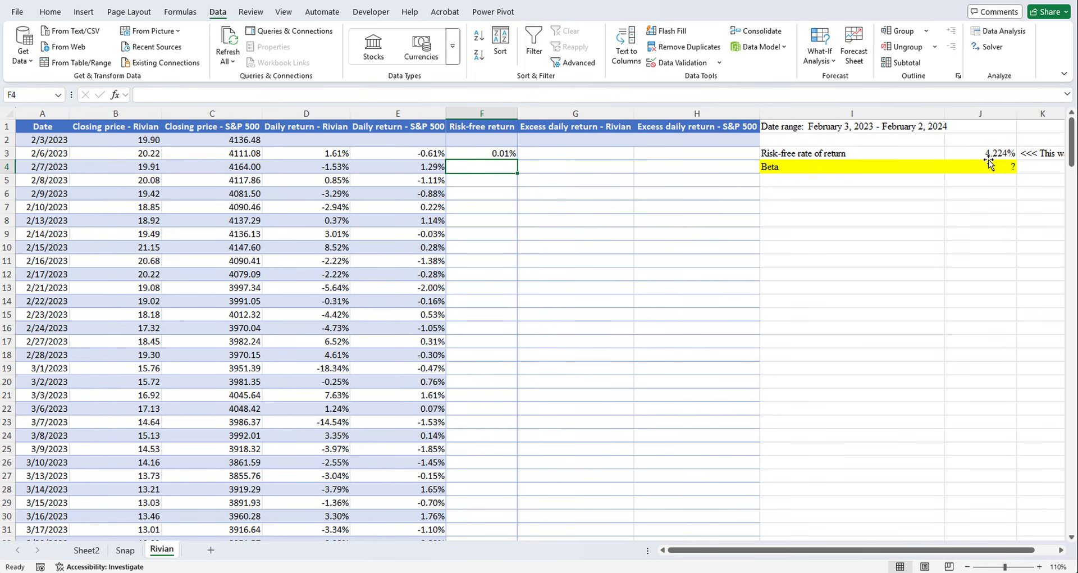
- Calculate Rivian's first excess daily return in G3 with the formula =D3-F3
left_click(617, 159)
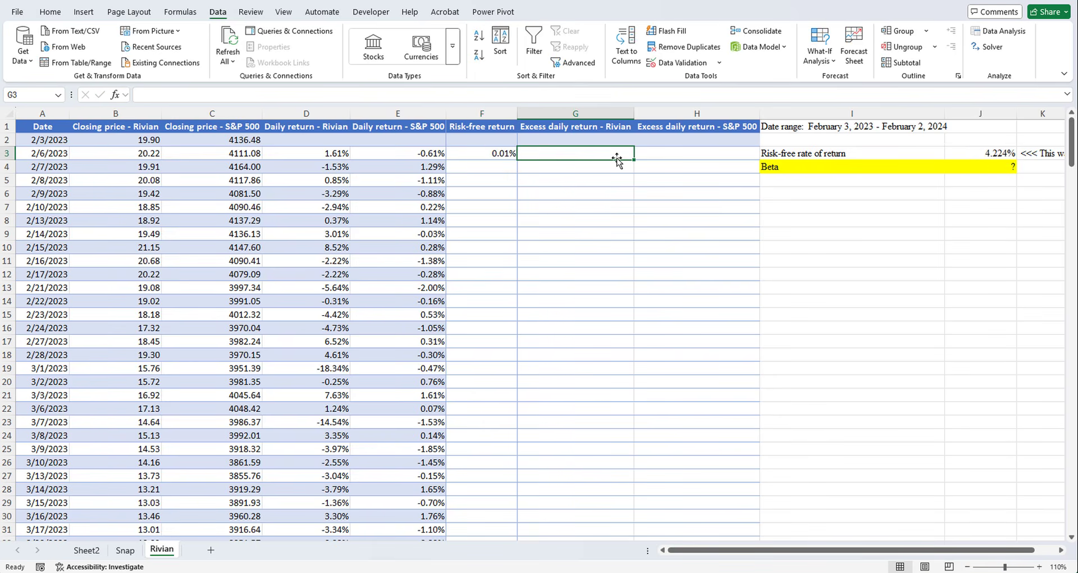
type("=")
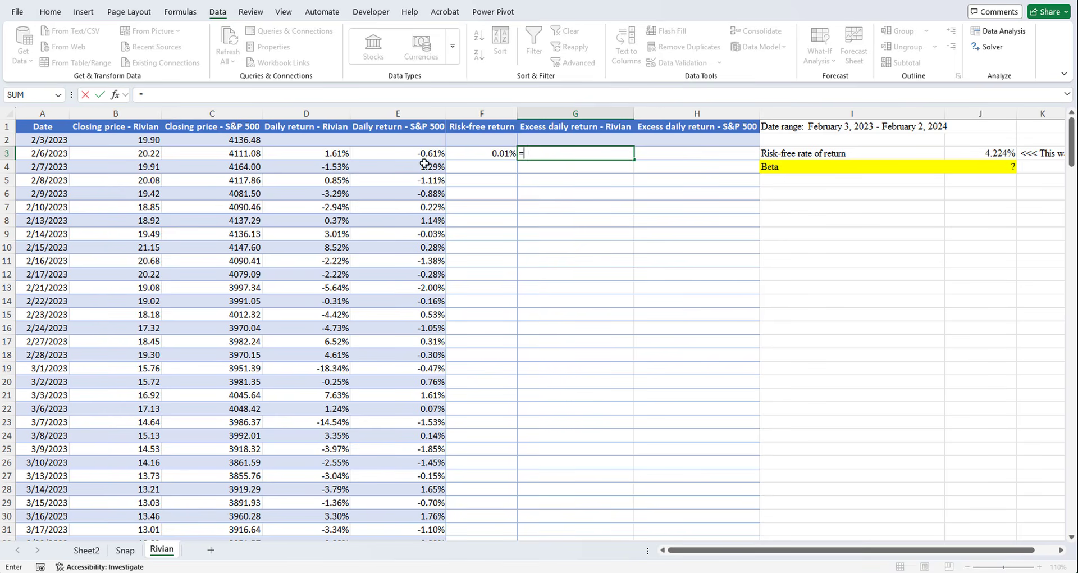
left_click(311, 155)
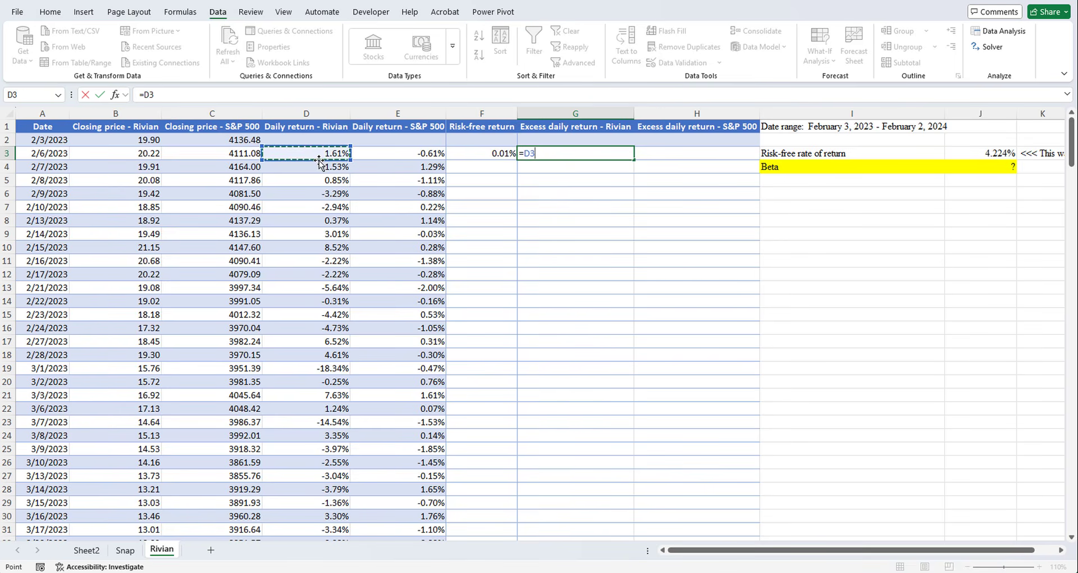
type("-")
left_click(482, 155)
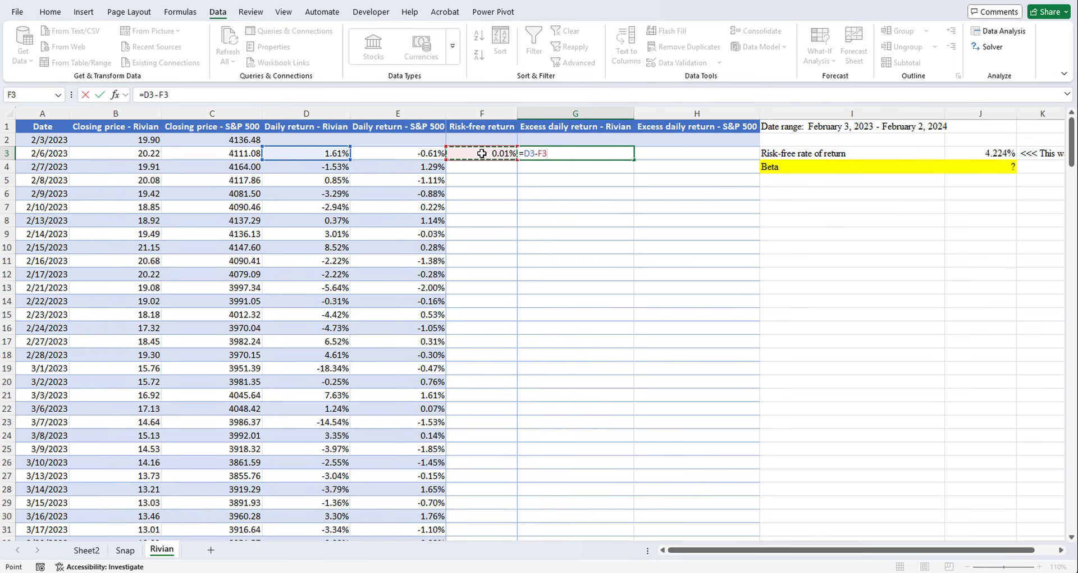
key("Return")
- Calculate the S&P 500's first excess daily return in H3 with the formula =E3-F3
left_click(660, 152)
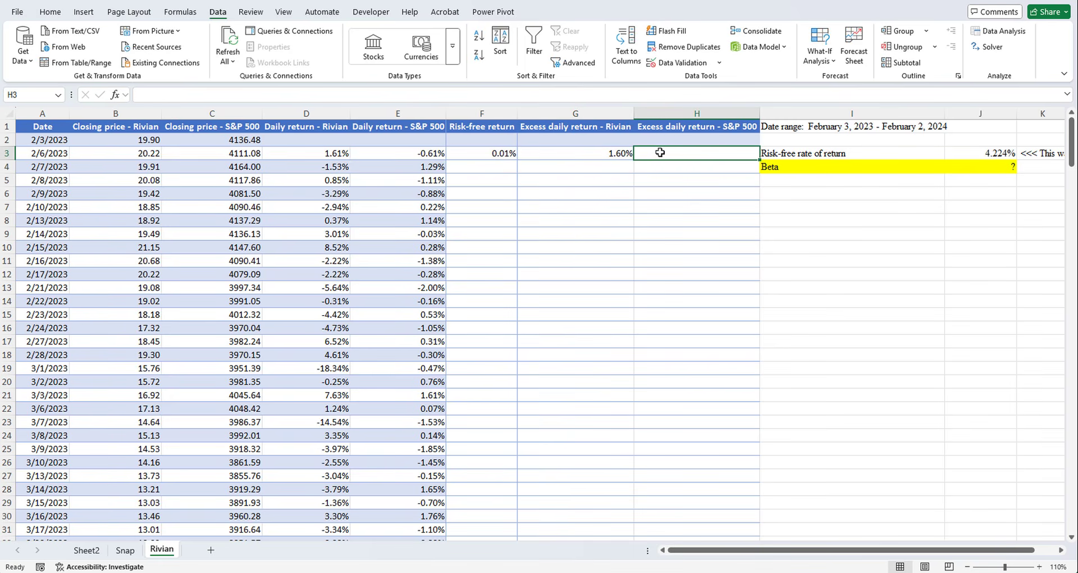
type("=")
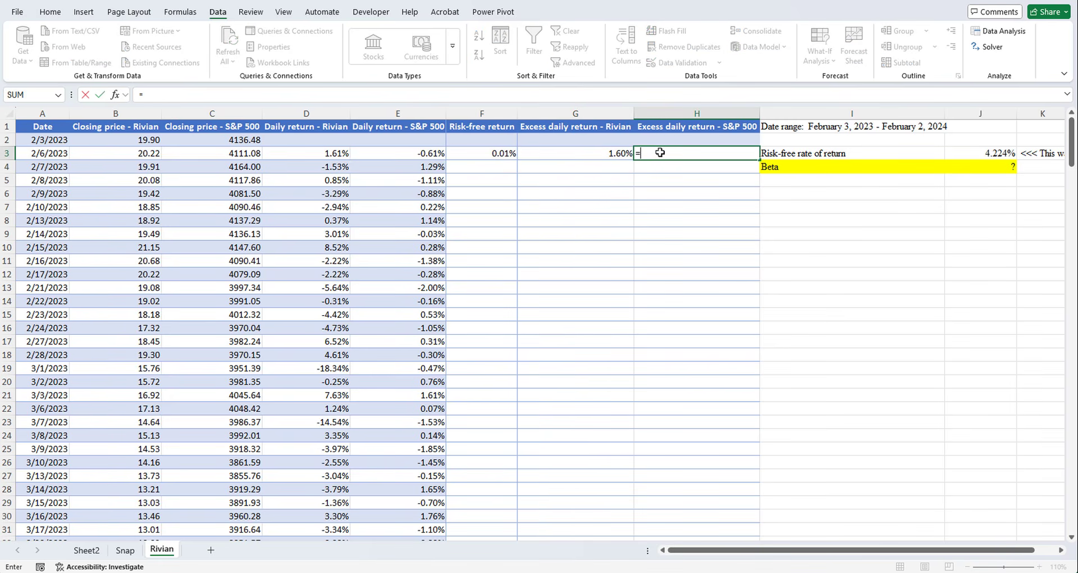
left_click(400, 156)
type("-")
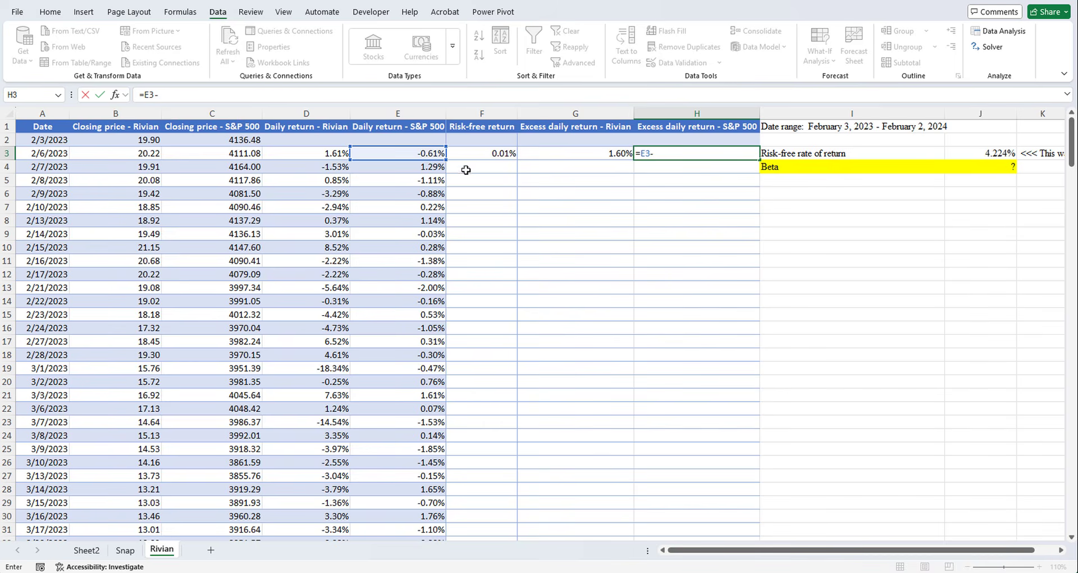
left_click(492, 158)
key("Return")
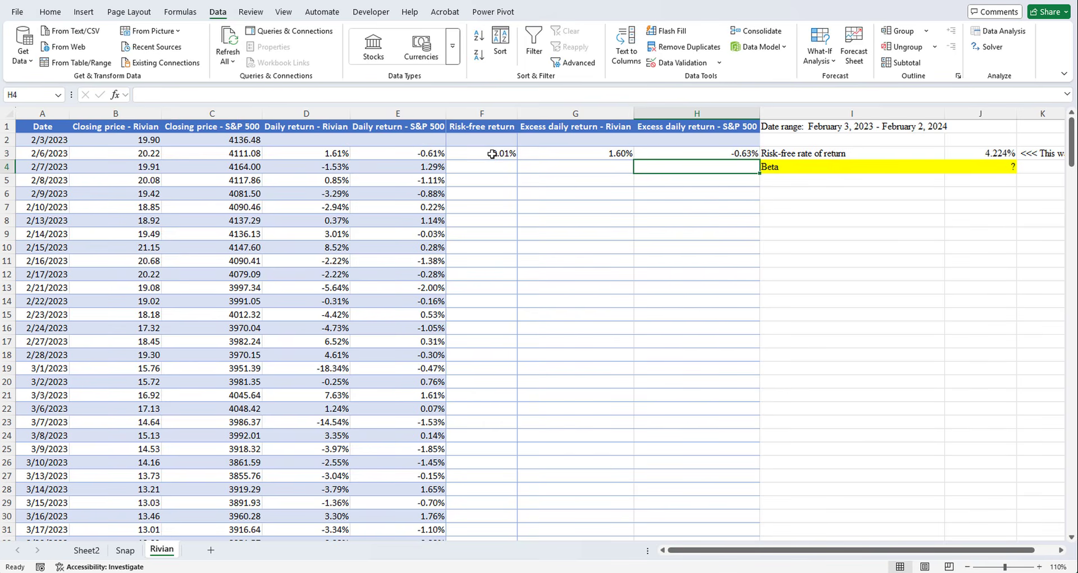
- Fill the risk-free and excess return formulas in F3:H3 down through all the remaining dates of the Rivian table
left_click_drag(491, 153, 683, 156)
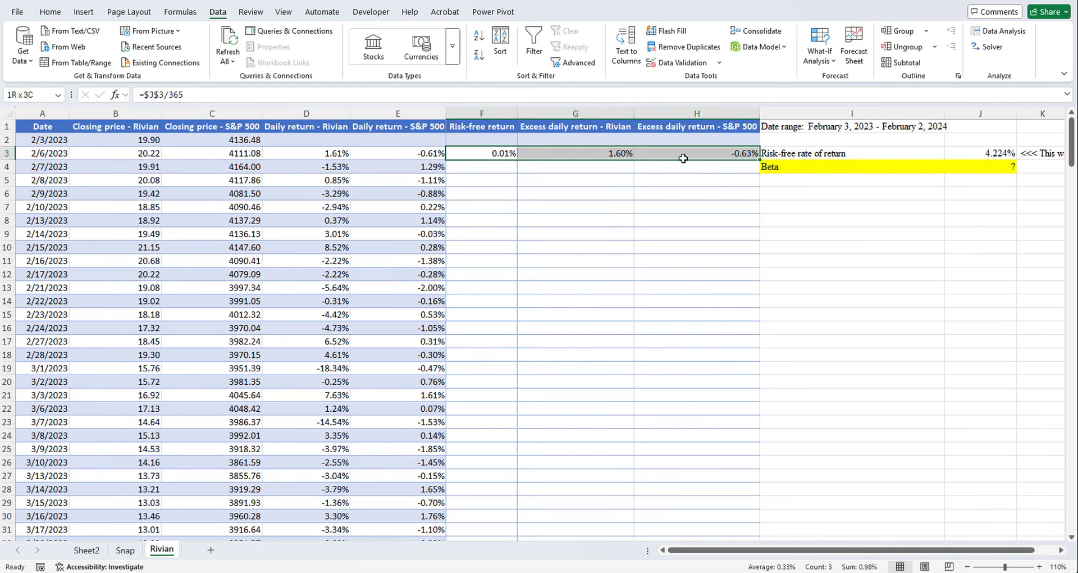
double_click(761, 161)
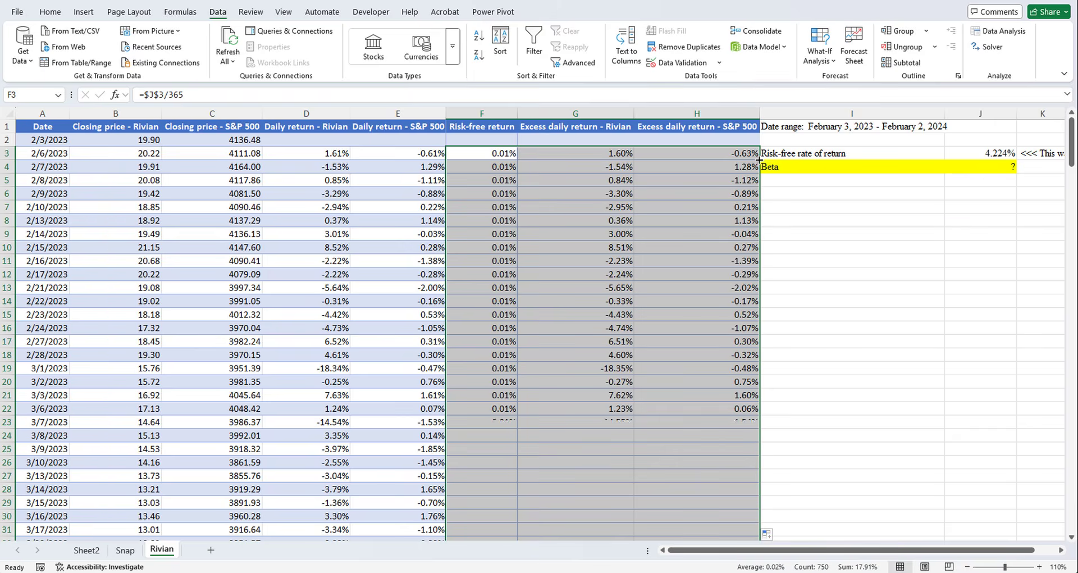
left_click(879, 194)
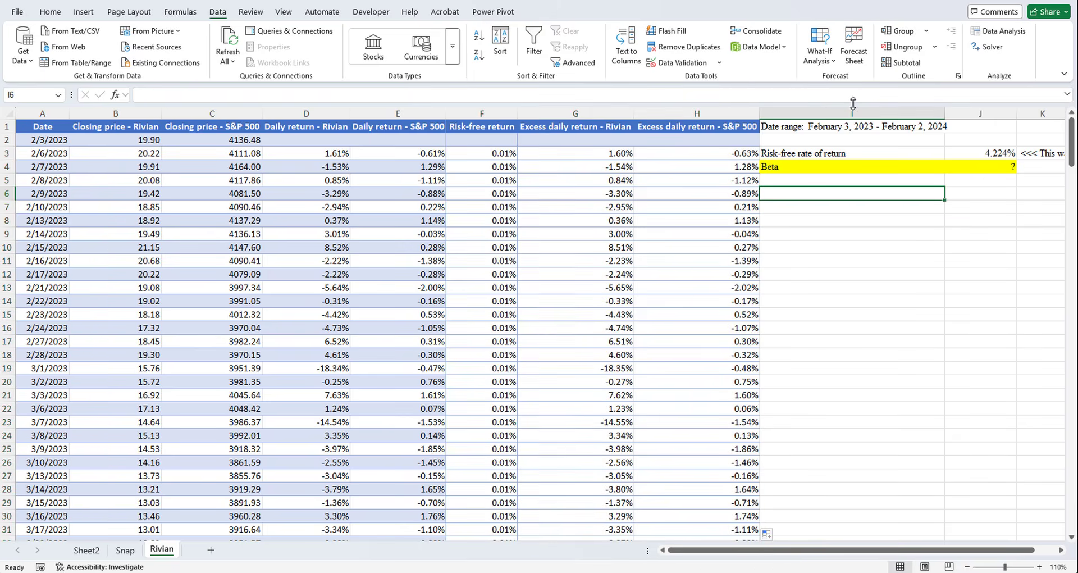
- Run a Regression data analysis to a new worksheet with Y range $G$3:$G$252 (Rivian) and X range $H$3:$H$252 (S&P 500)
left_click(999, 34)
left_click(992, 359)
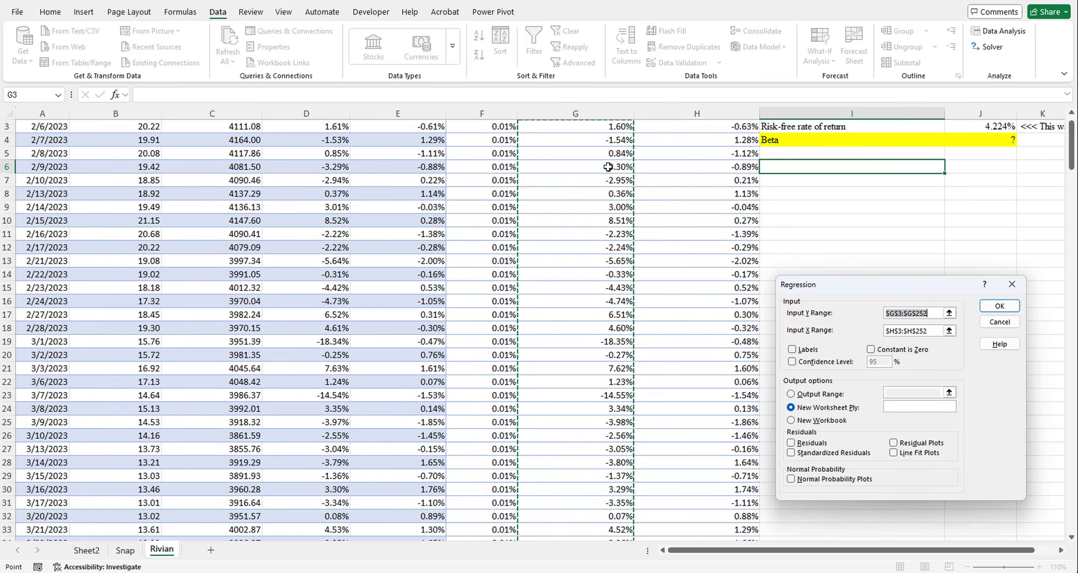
scroll(601, 156, "up", 1)
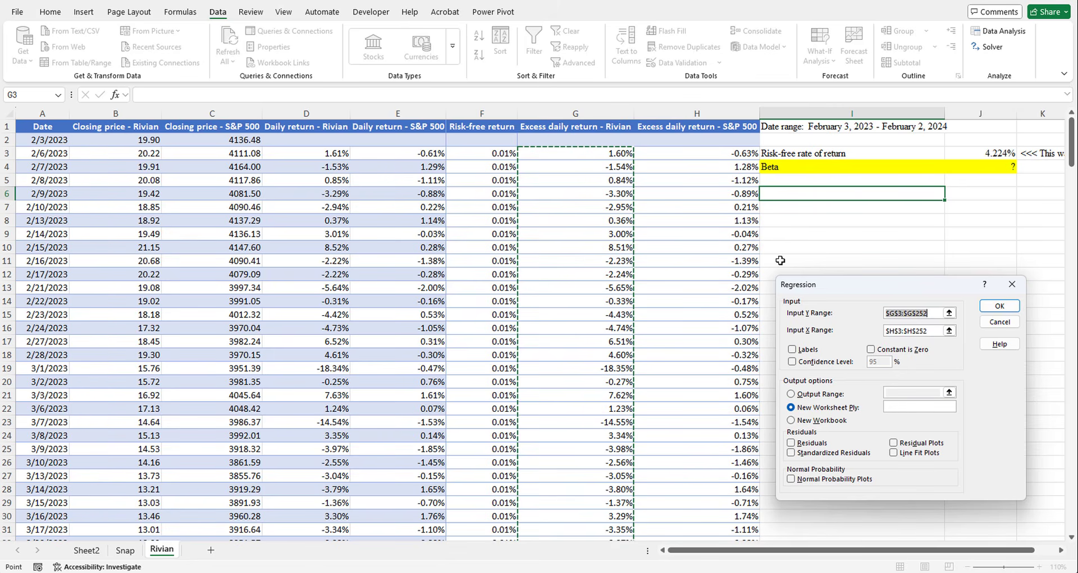
left_click(932, 333)
scroll(762, 290, "up", 1)
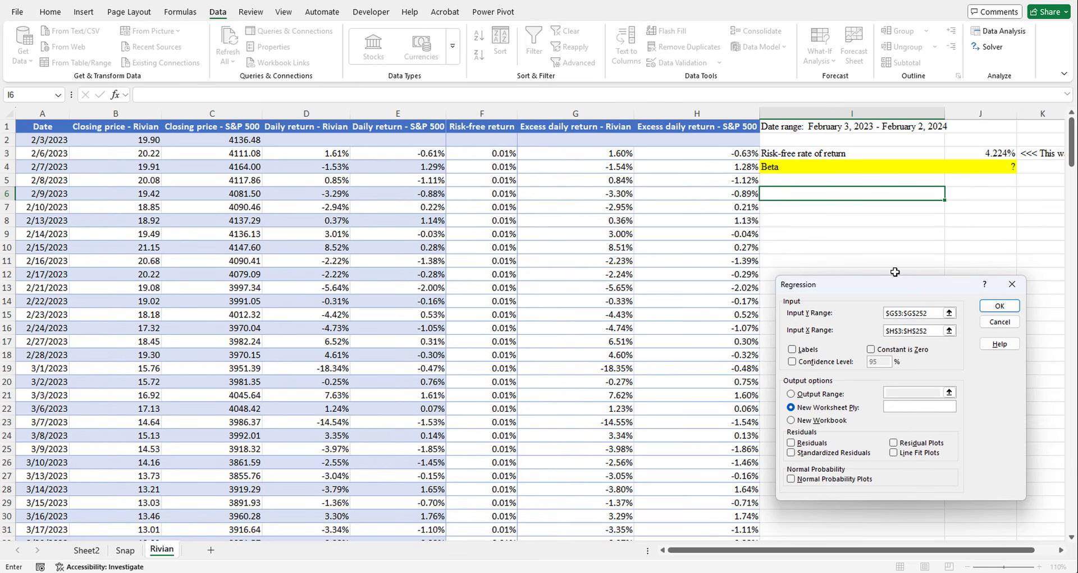
left_click(1000, 307)
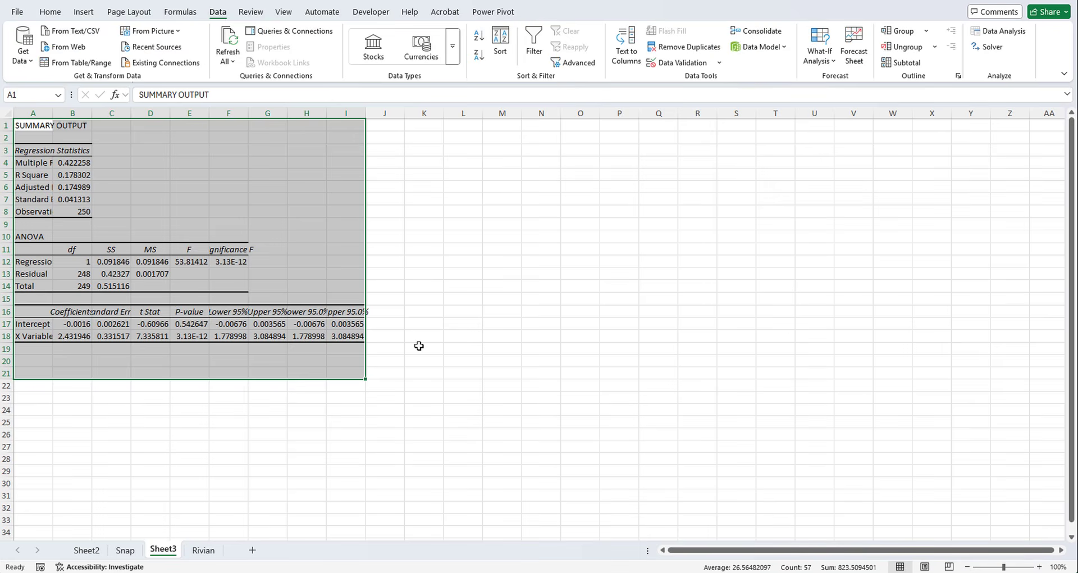
- Check the X Variable 1 coefficient in the new regression output and enter 2.43 as Rivian's beta in J4 of the Rivian sheet
left_click(66, 337)
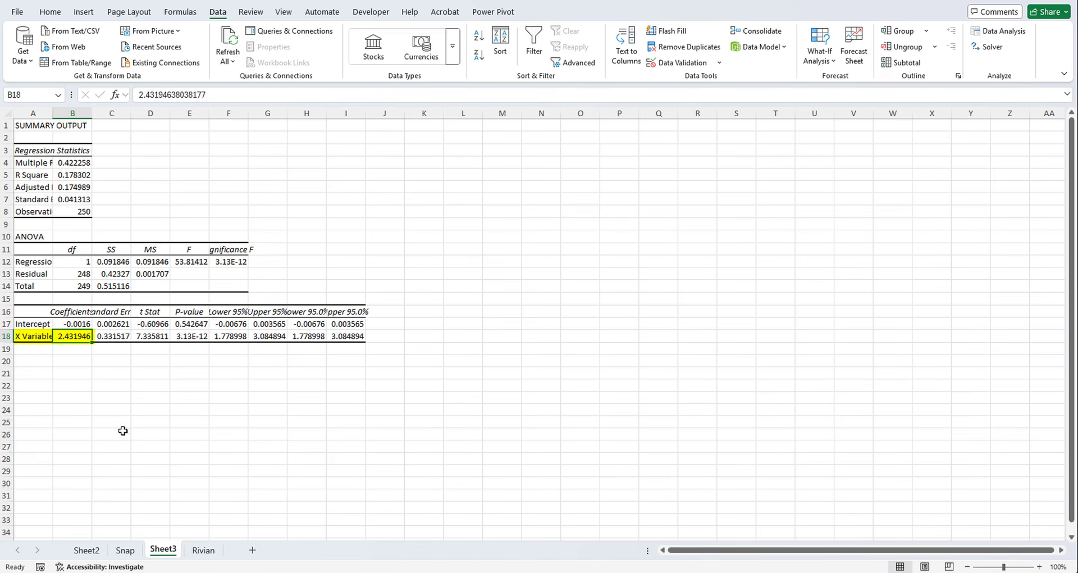
left_click(204, 550)
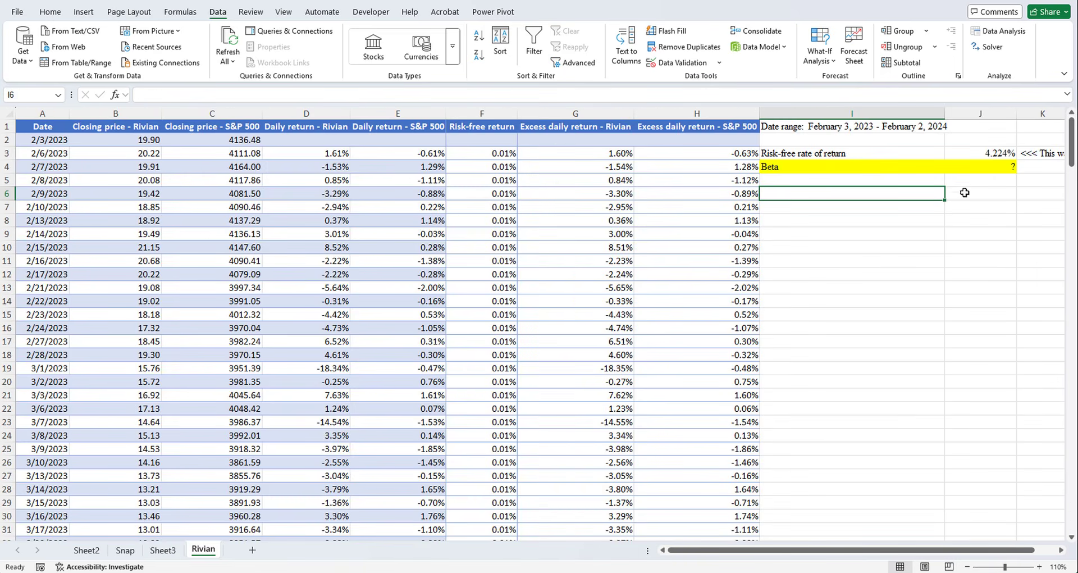
left_click(990, 169)
type("2.43")
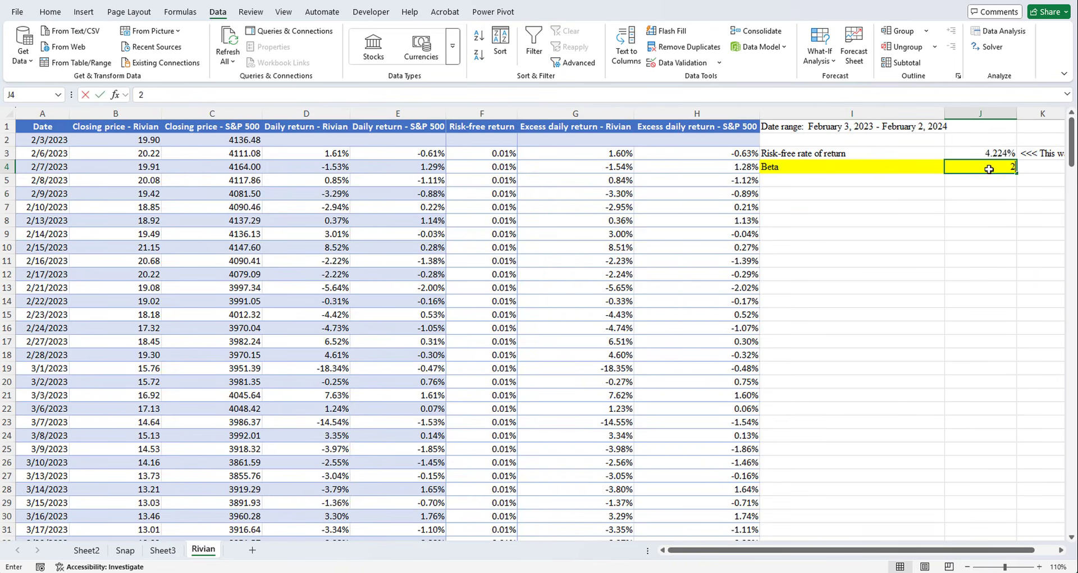
key("Return")
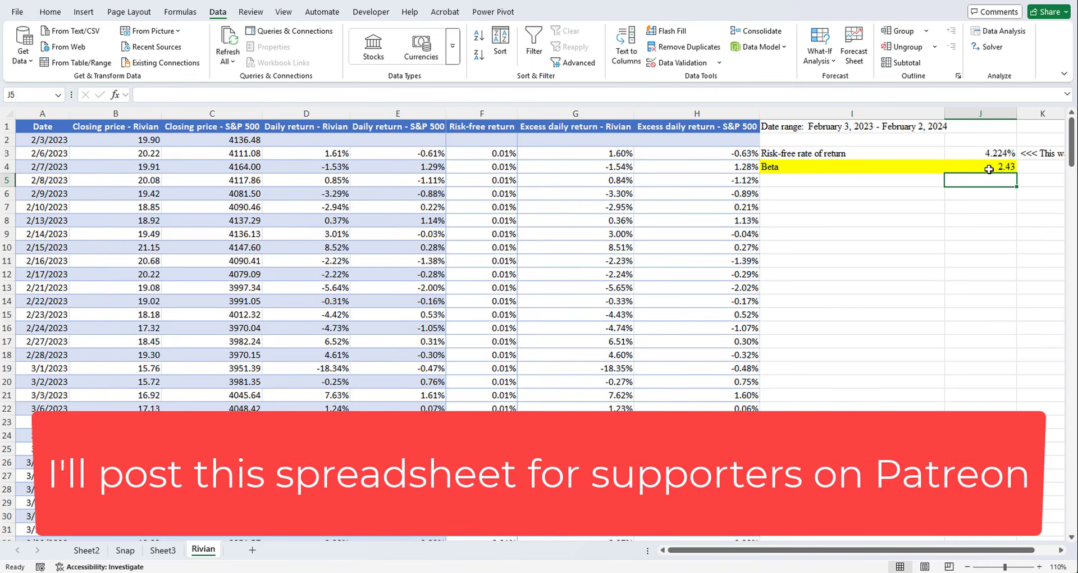